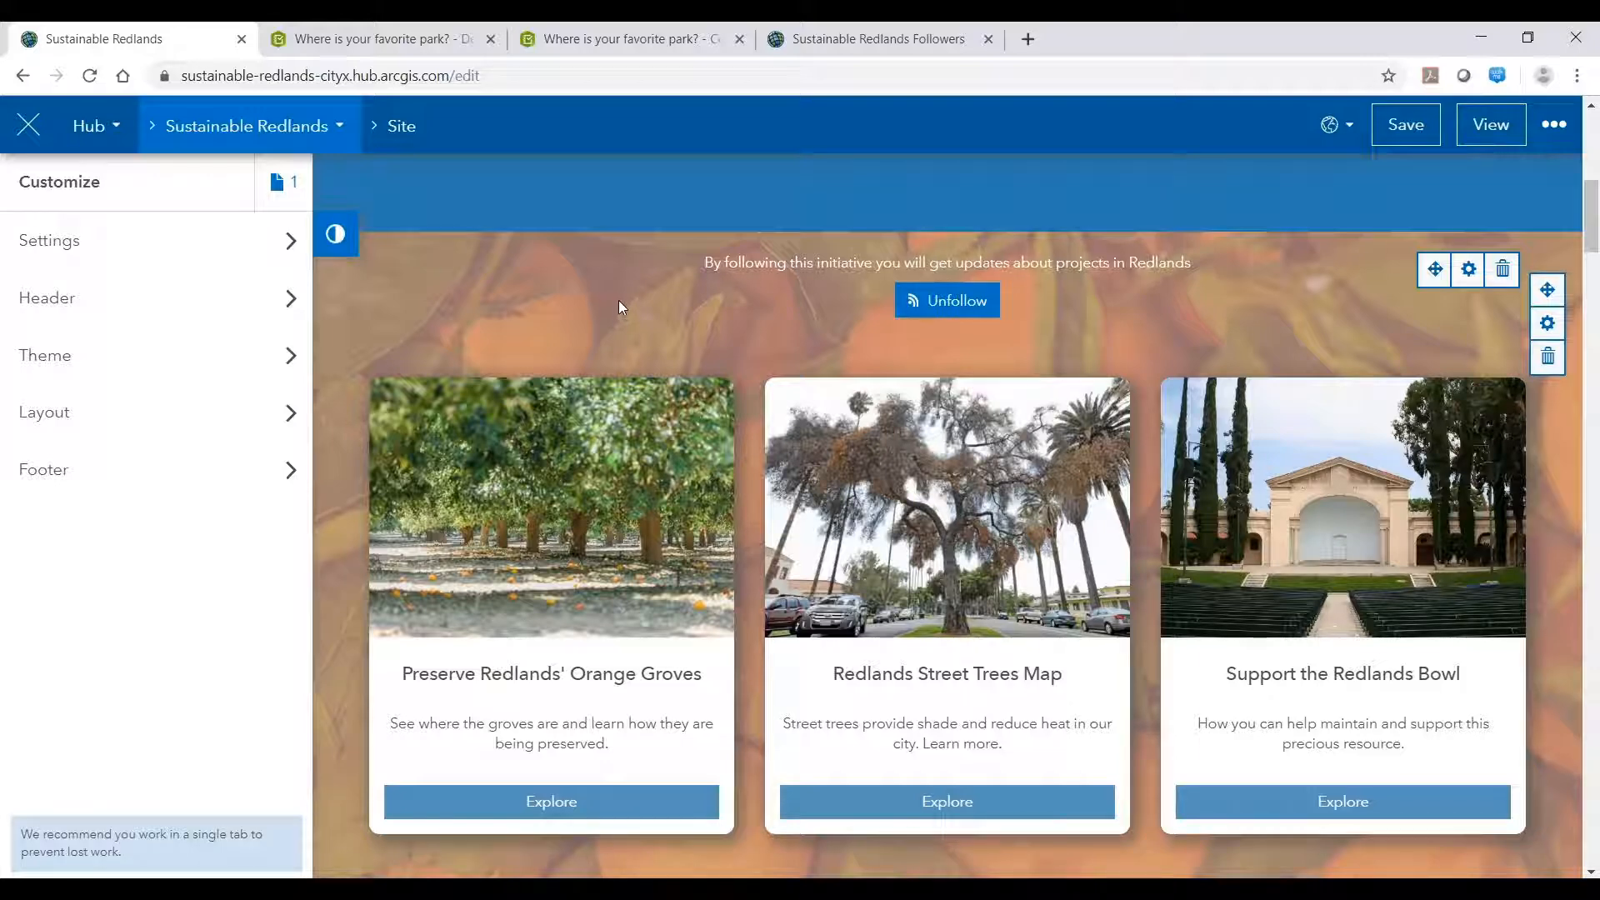
- Review the favorite park survey's design and its submitter sharing options, including the groups allowed to submit
left_click(302, 42)
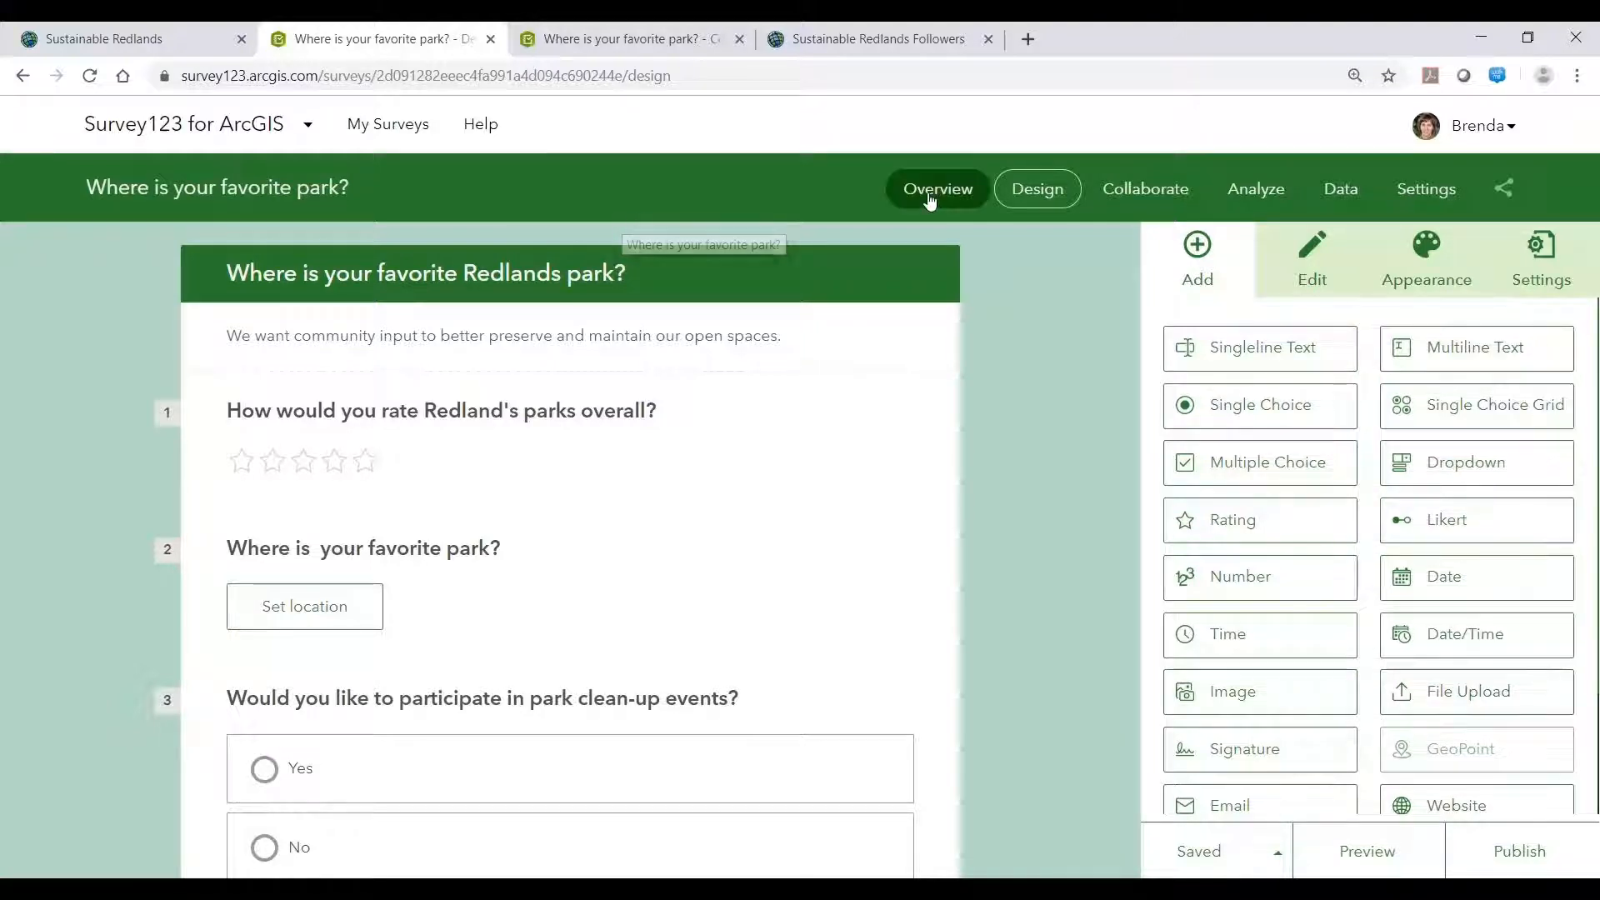
left_click(654, 43)
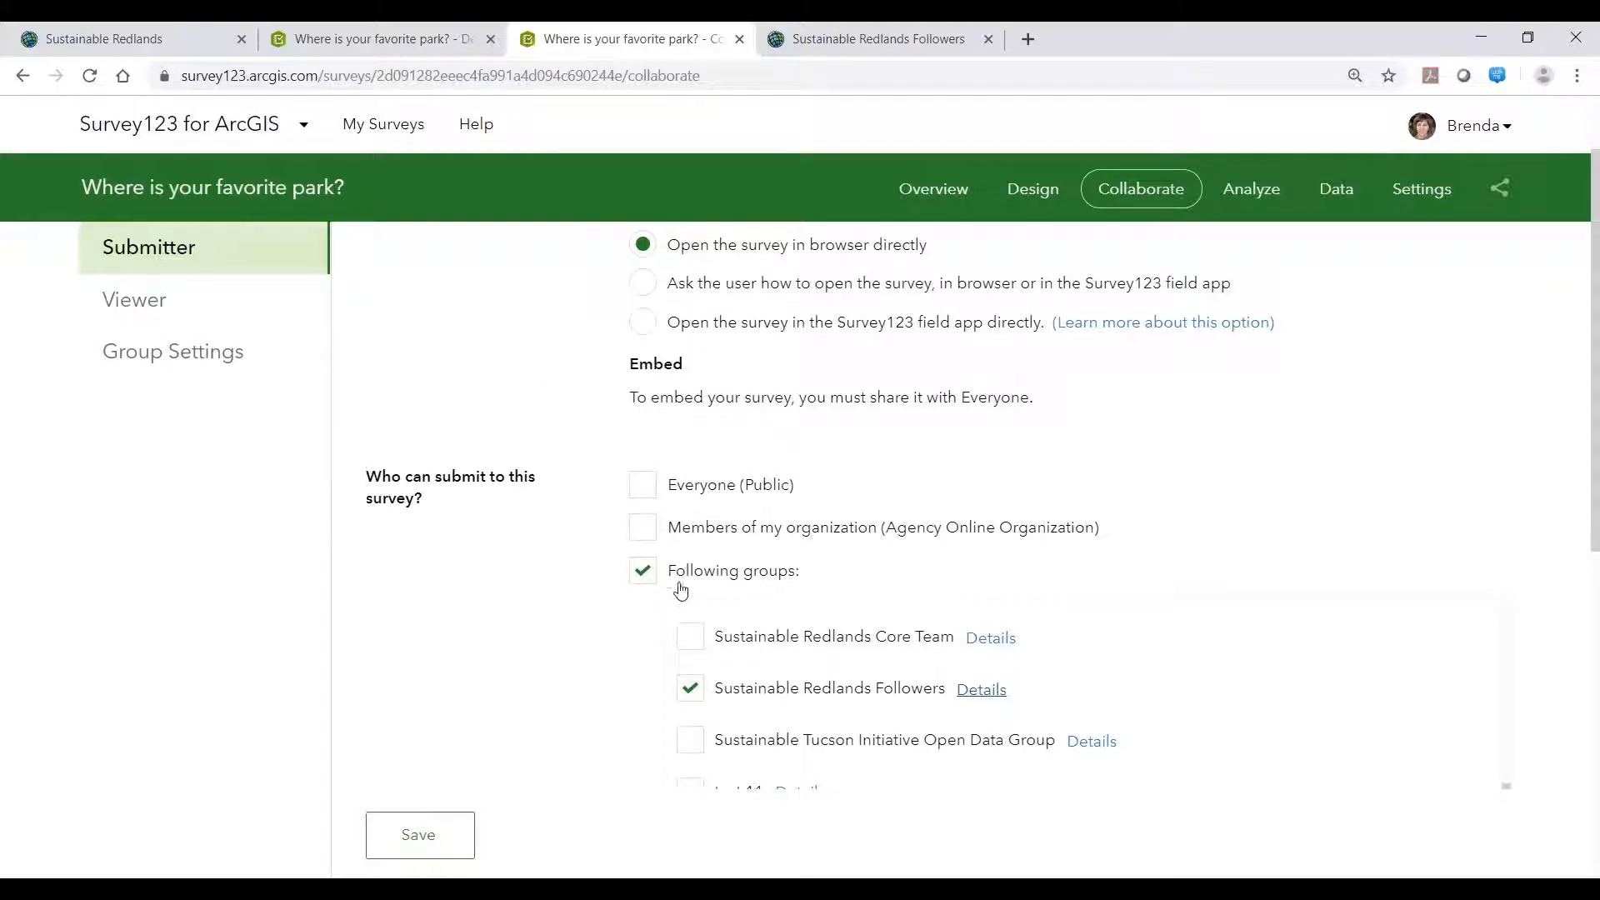
scroll(889, 675, "down", 1)
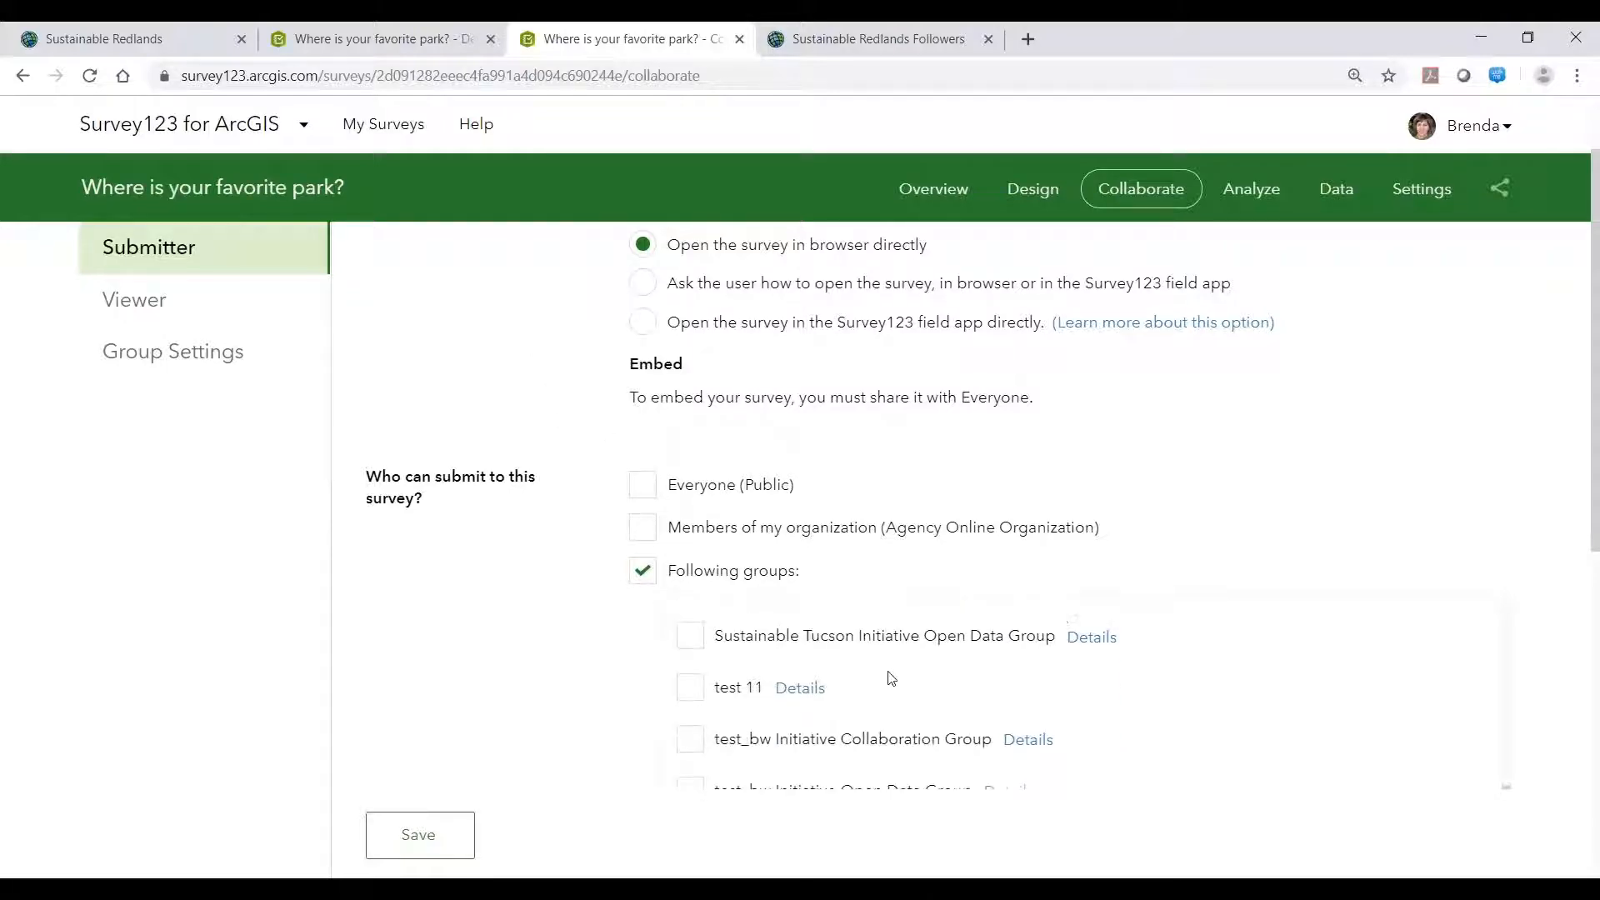
scroll(884, 680, "up", 1)
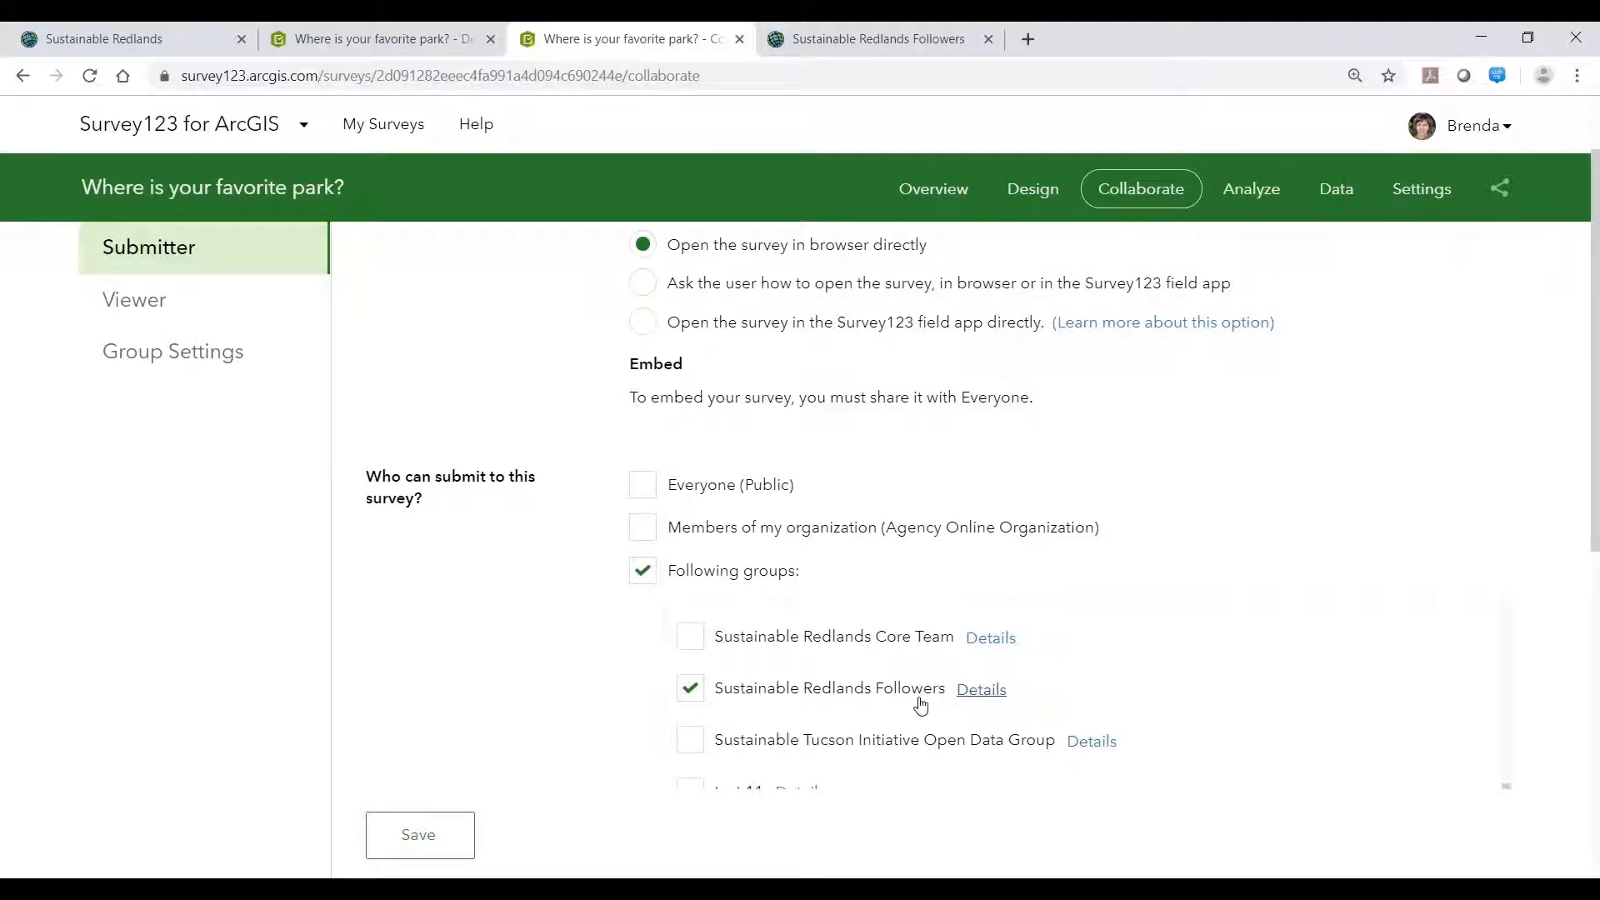
- Open the details of the Sustainable Redlands Followers group and review its content and members
left_click(981, 692)
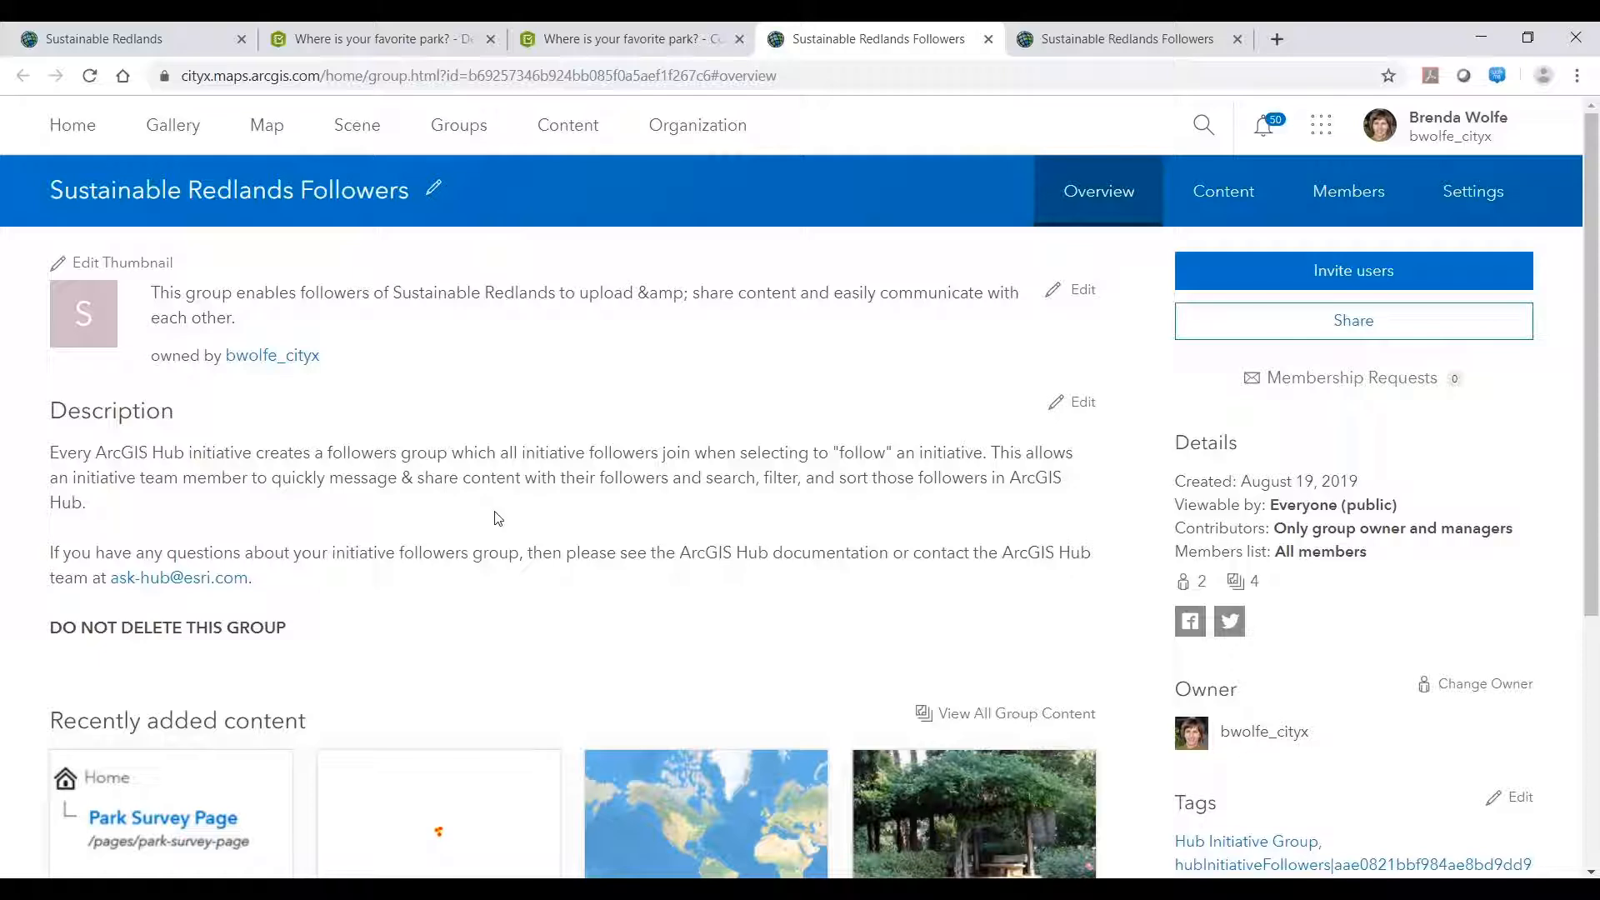
left_click(1259, 211)
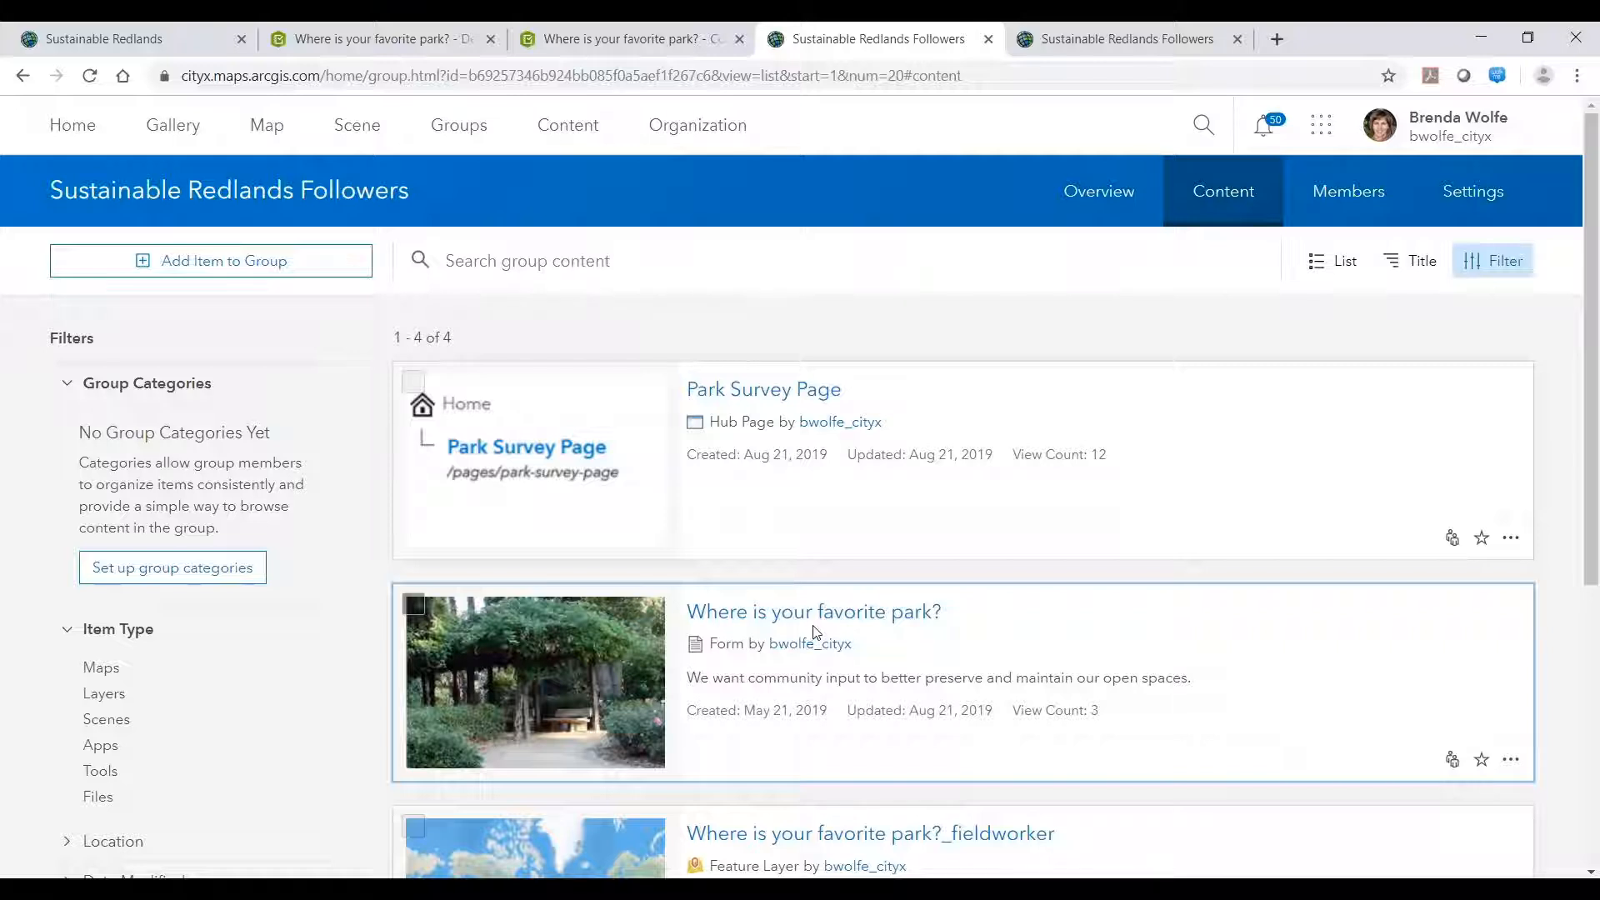
left_click(1350, 215)
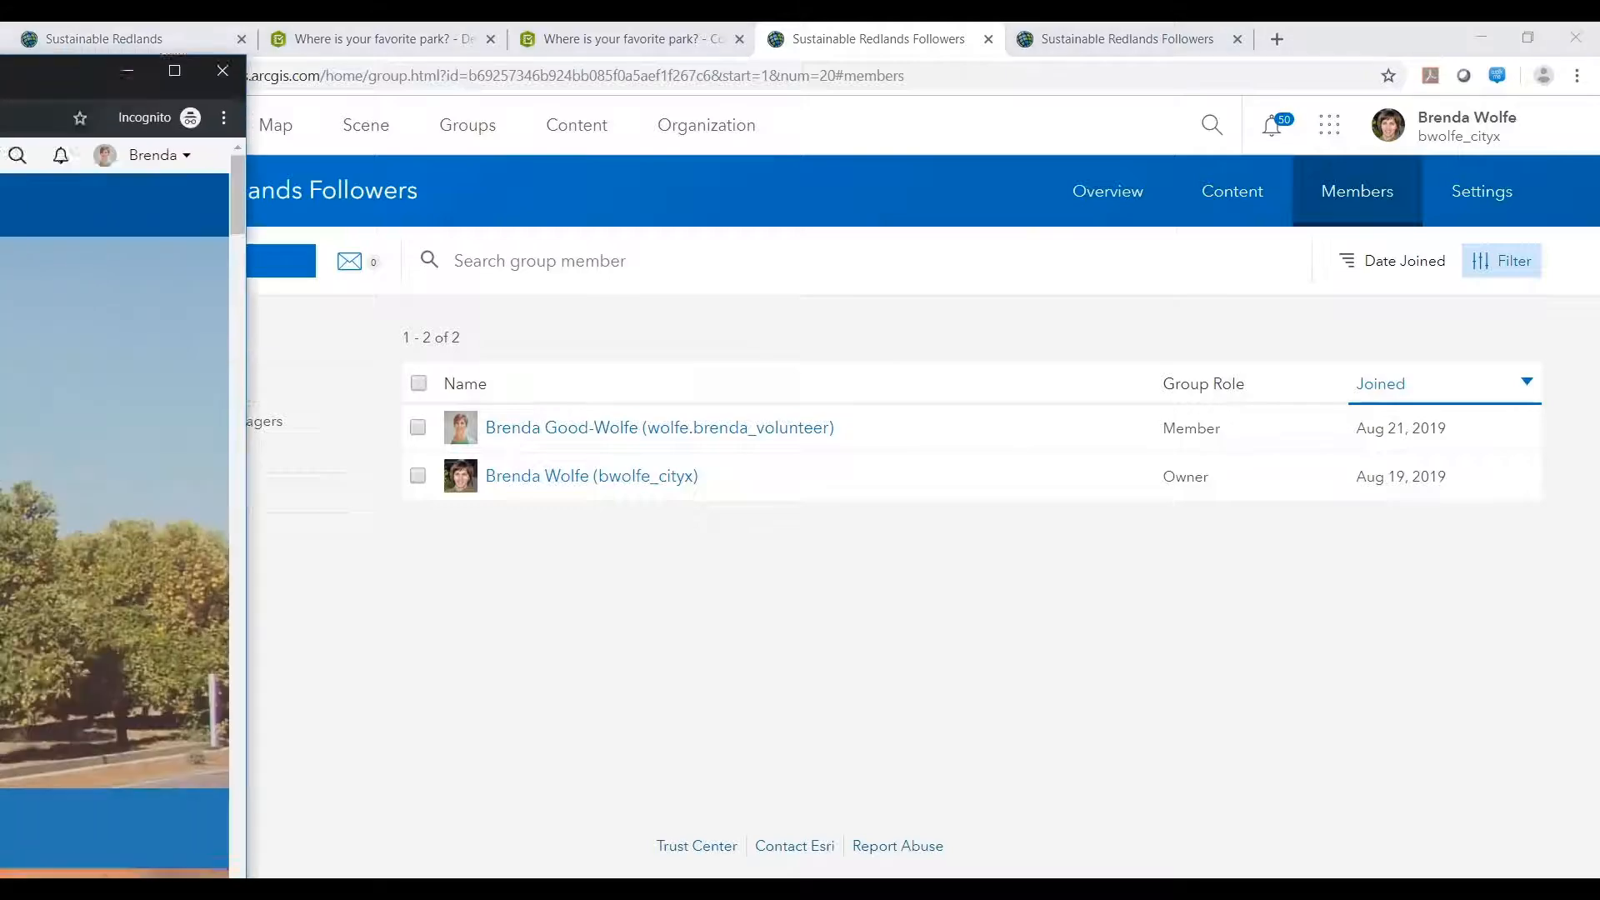
- Bring the incognito window forward and look over the public Sustainable Redlands site as a follower
left_click_drag(0, 77, 947, 57)
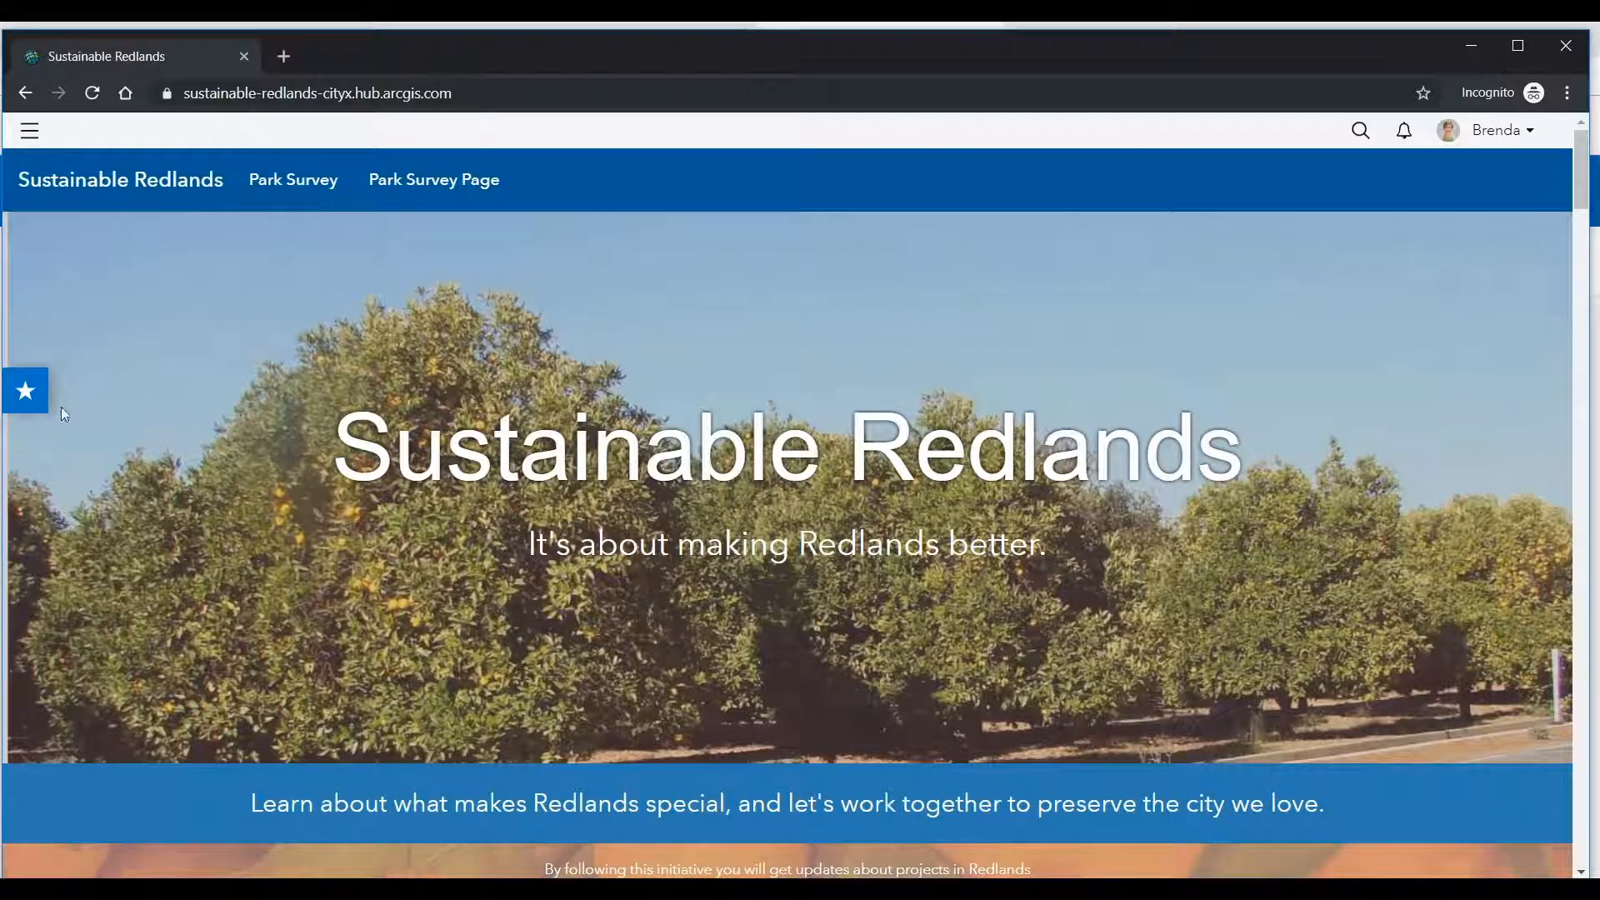
scroll(612, 508, "down", 1)
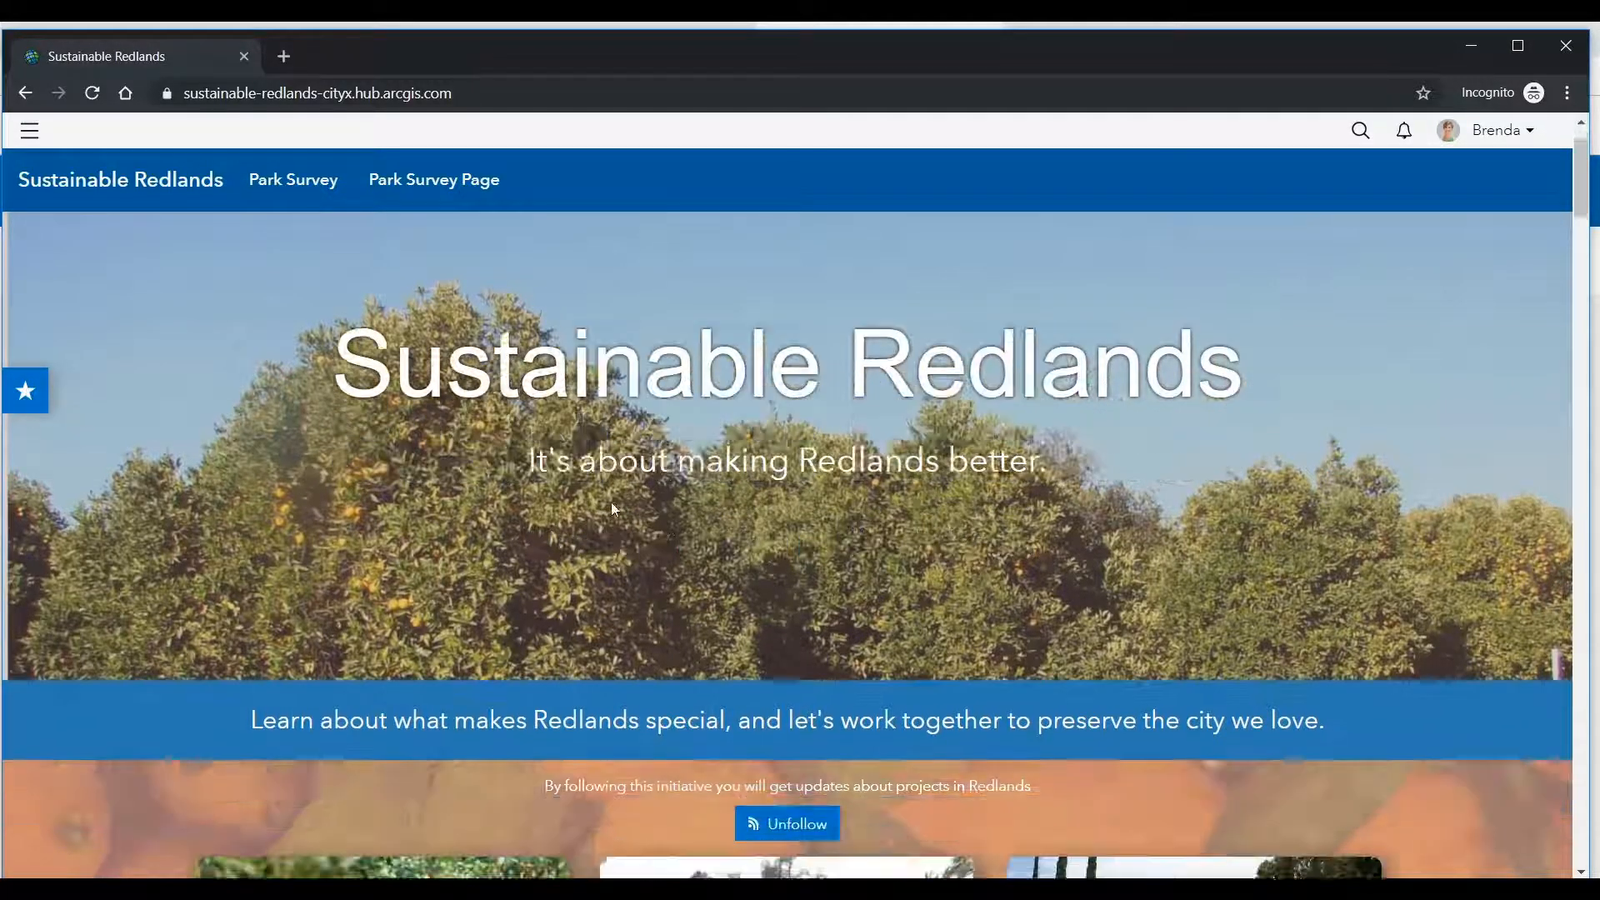
scroll(612, 508, "down", 3)
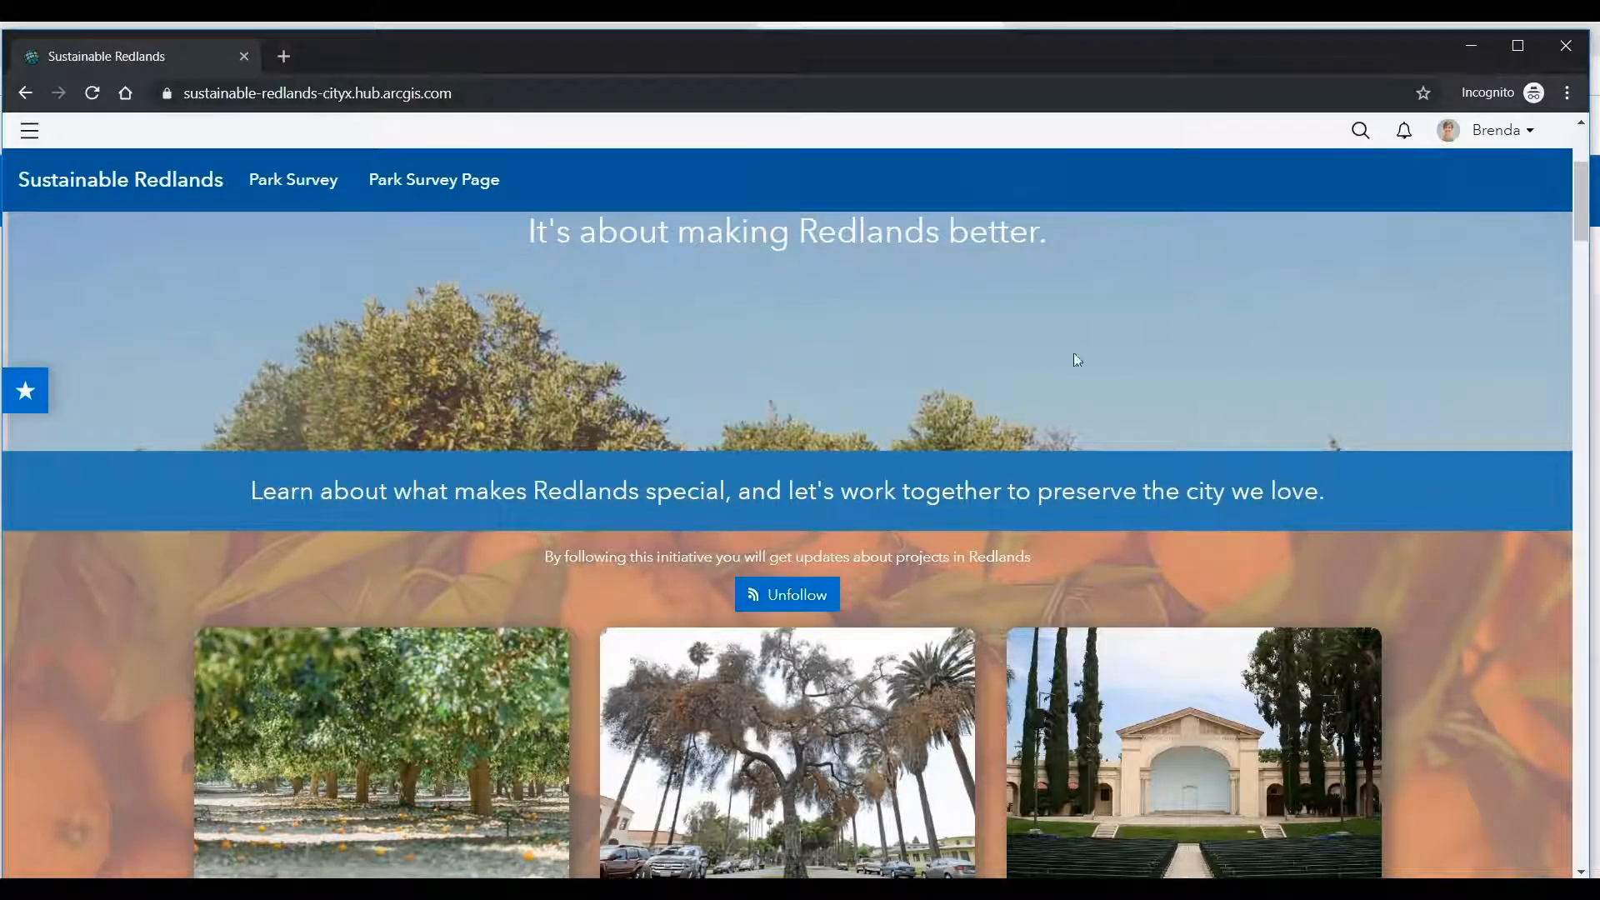
scroll(1121, 425, "down", 4)
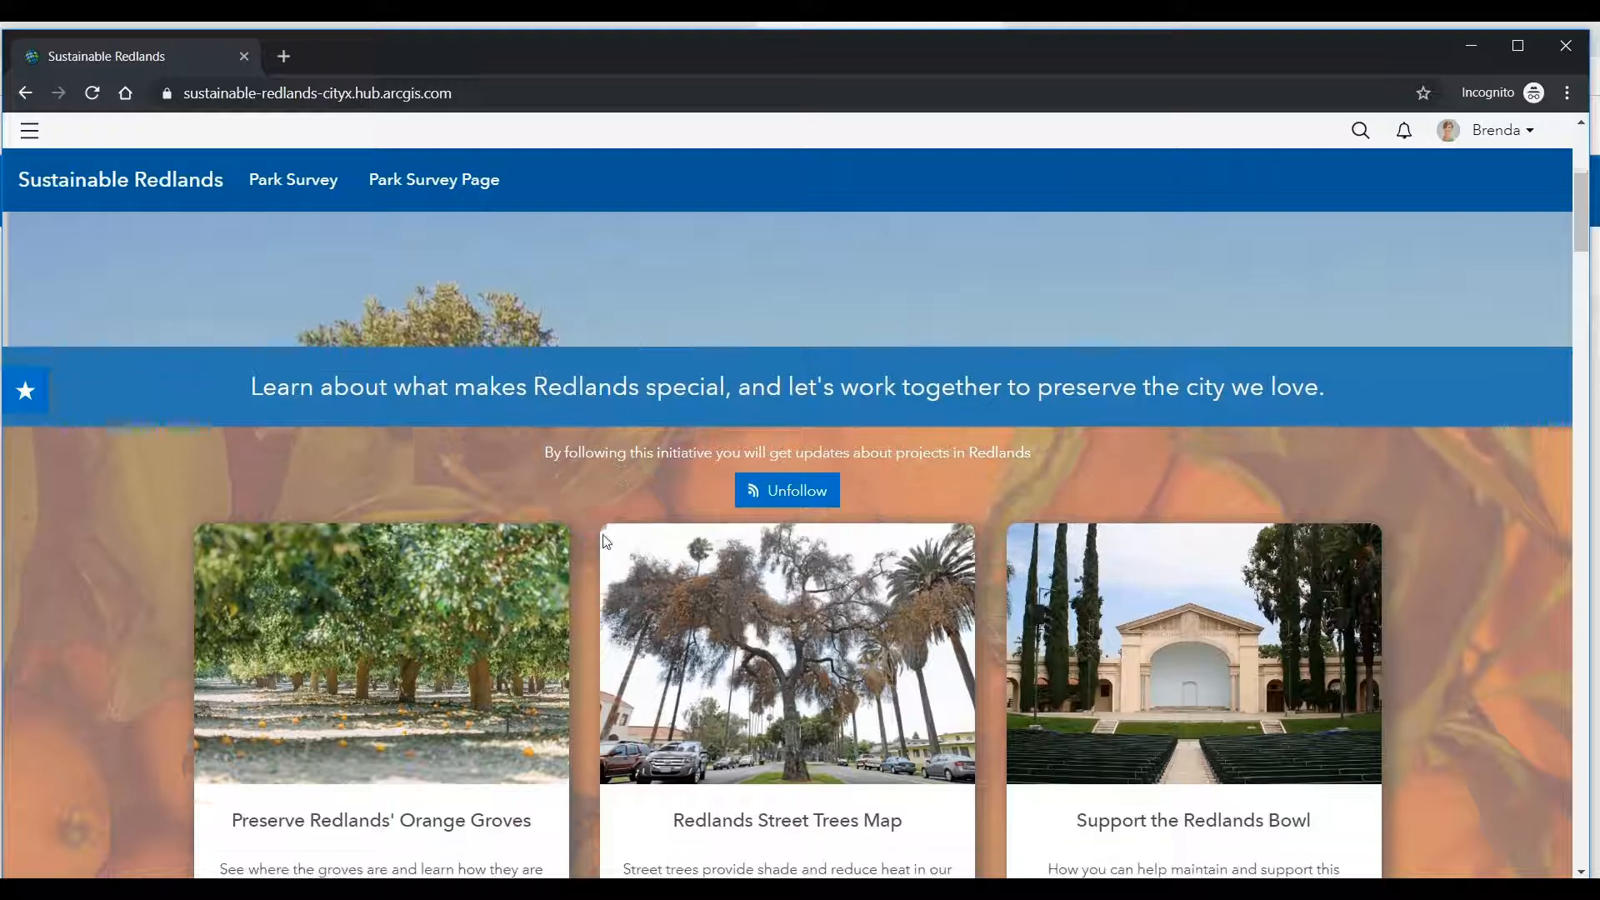
scroll(1134, 253, "up", 5)
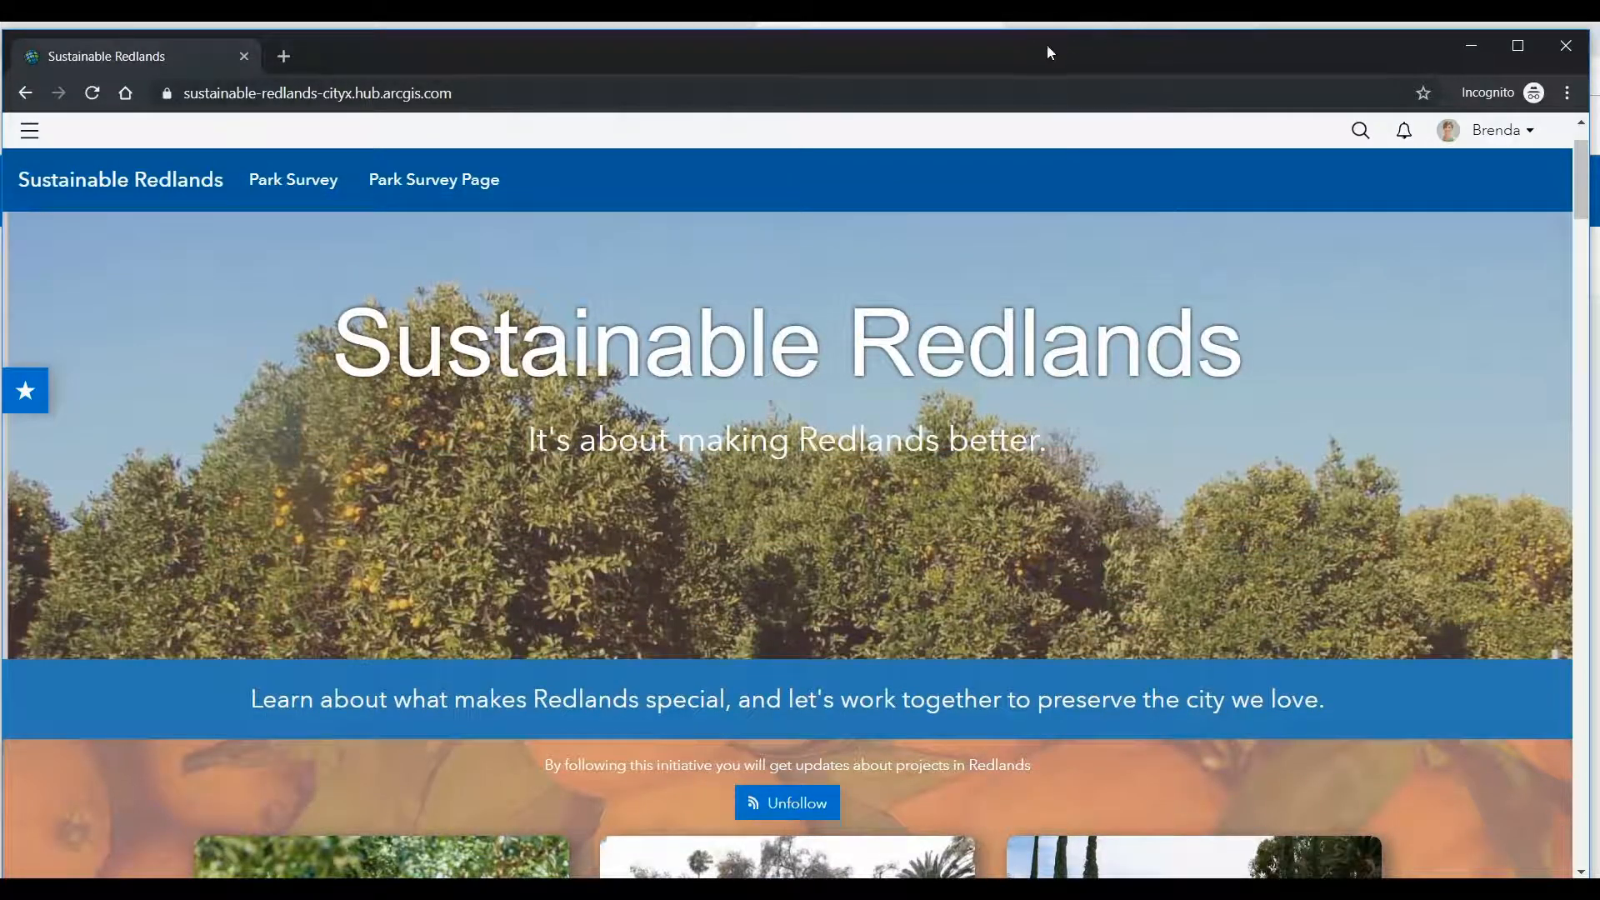
scroll(982, 479, "down", 1)
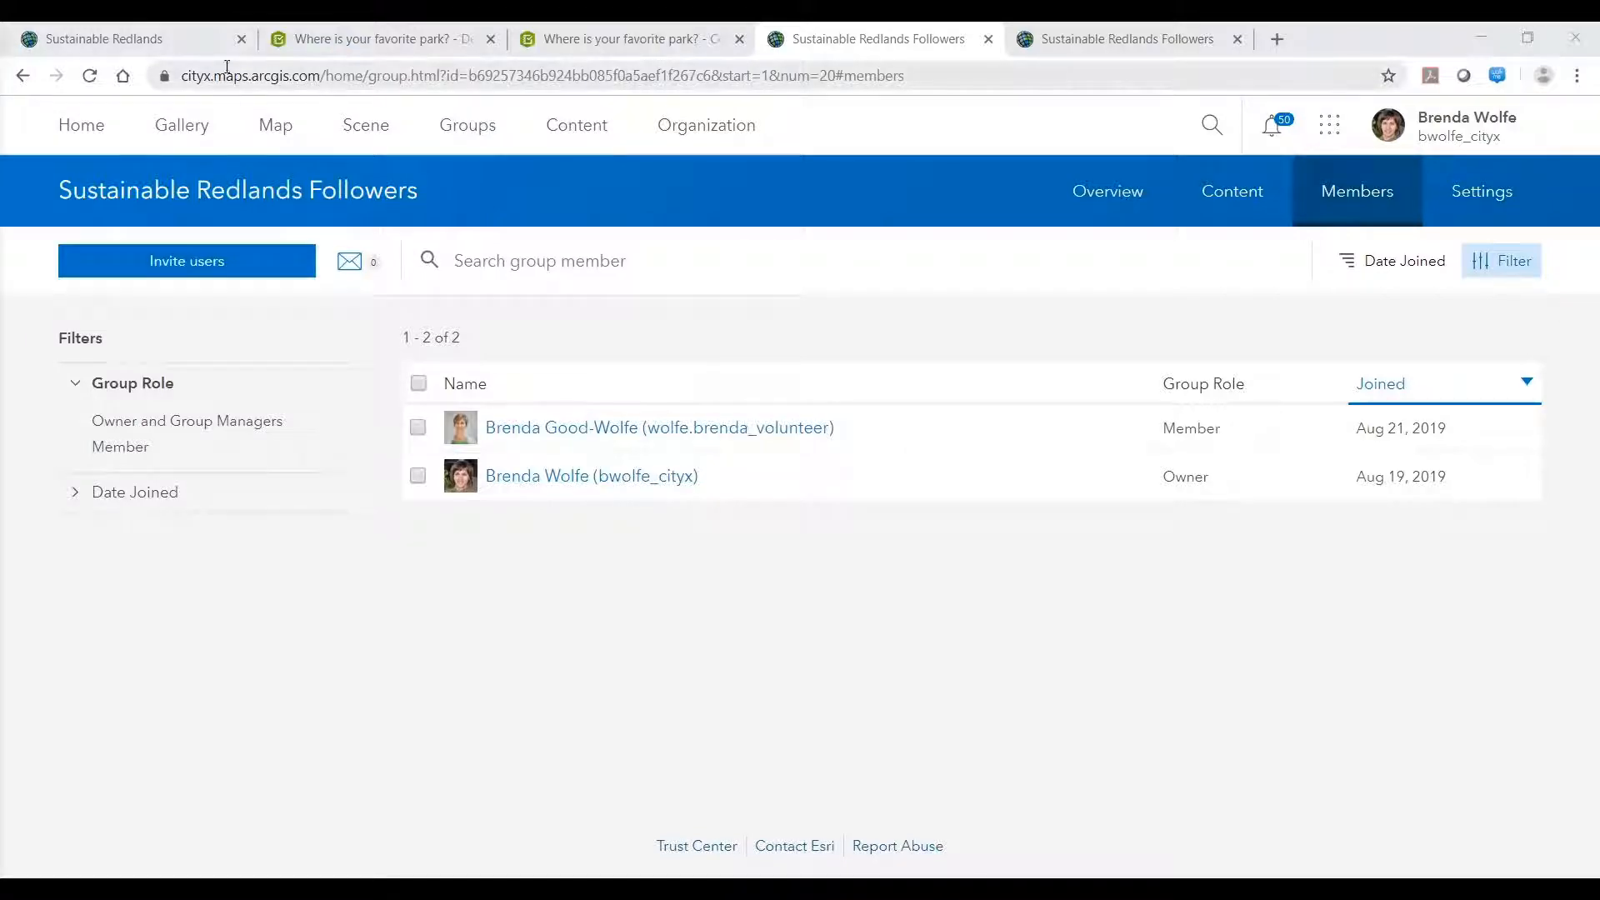
- Return to the site editor and add a Gallery card to the layout between the follow section and the existing cards
left_click(158, 42)
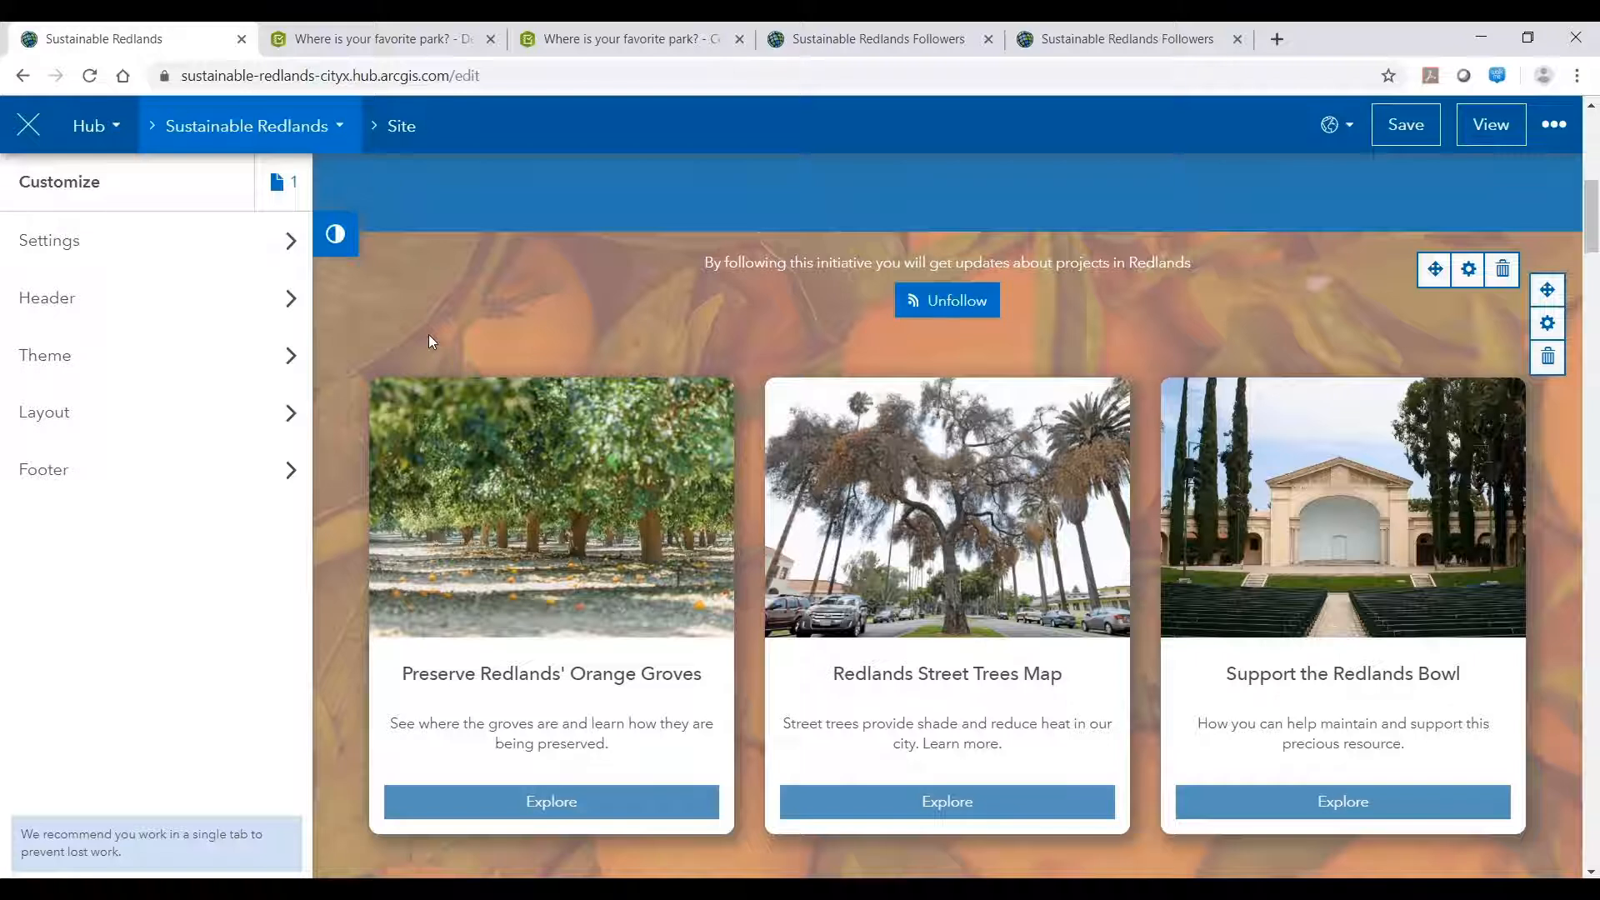
left_click(107, 415)
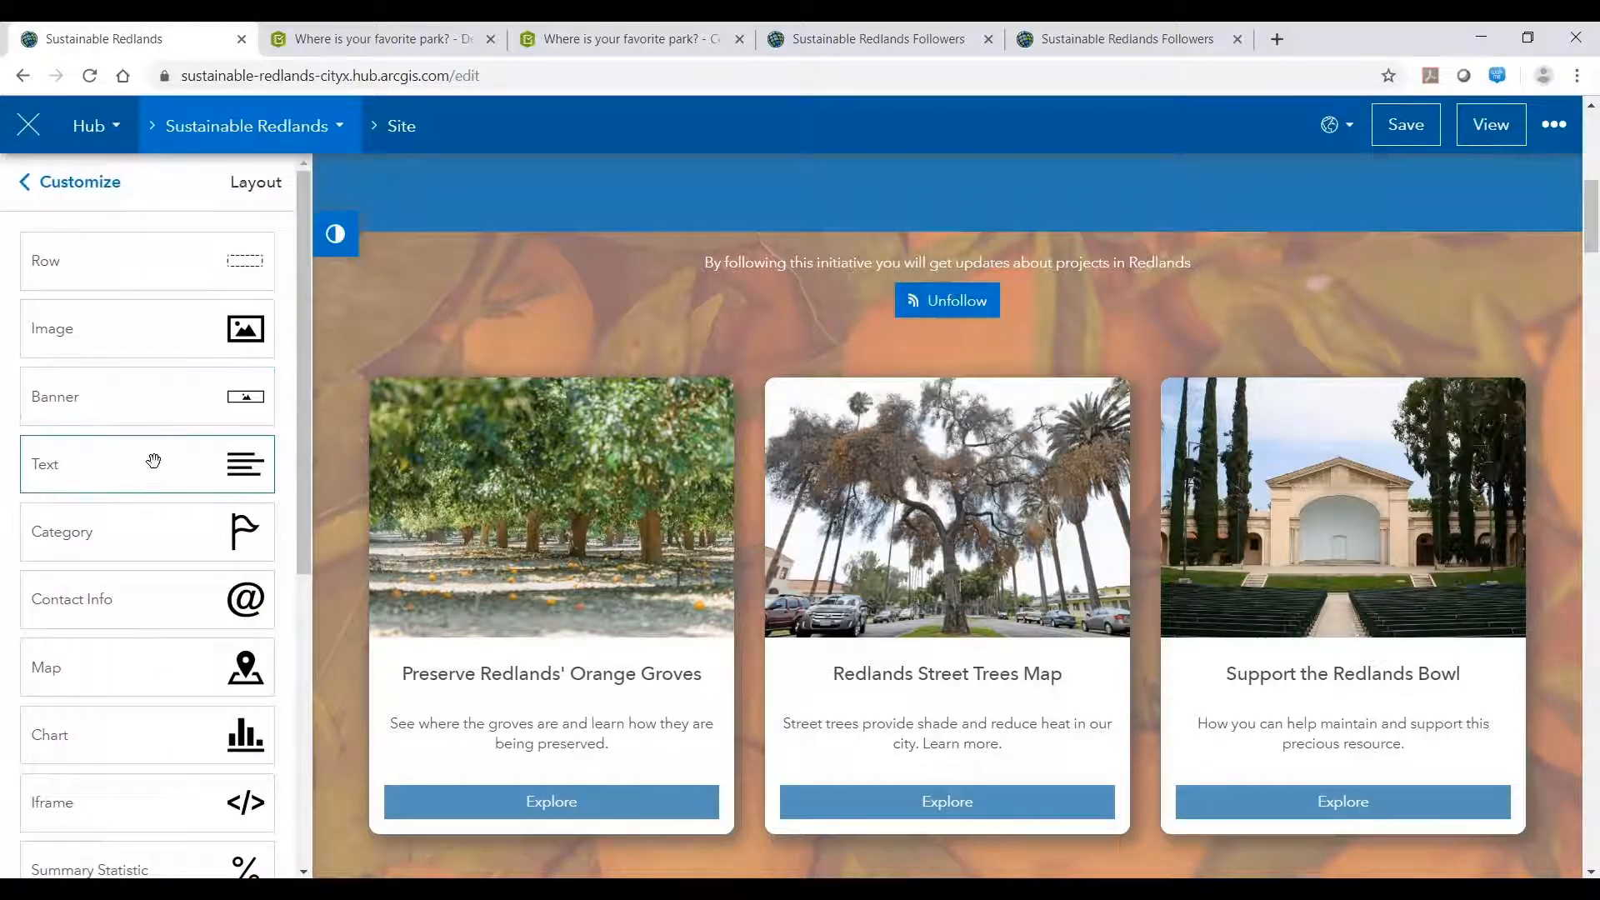
scroll(188, 654, "down", 3)
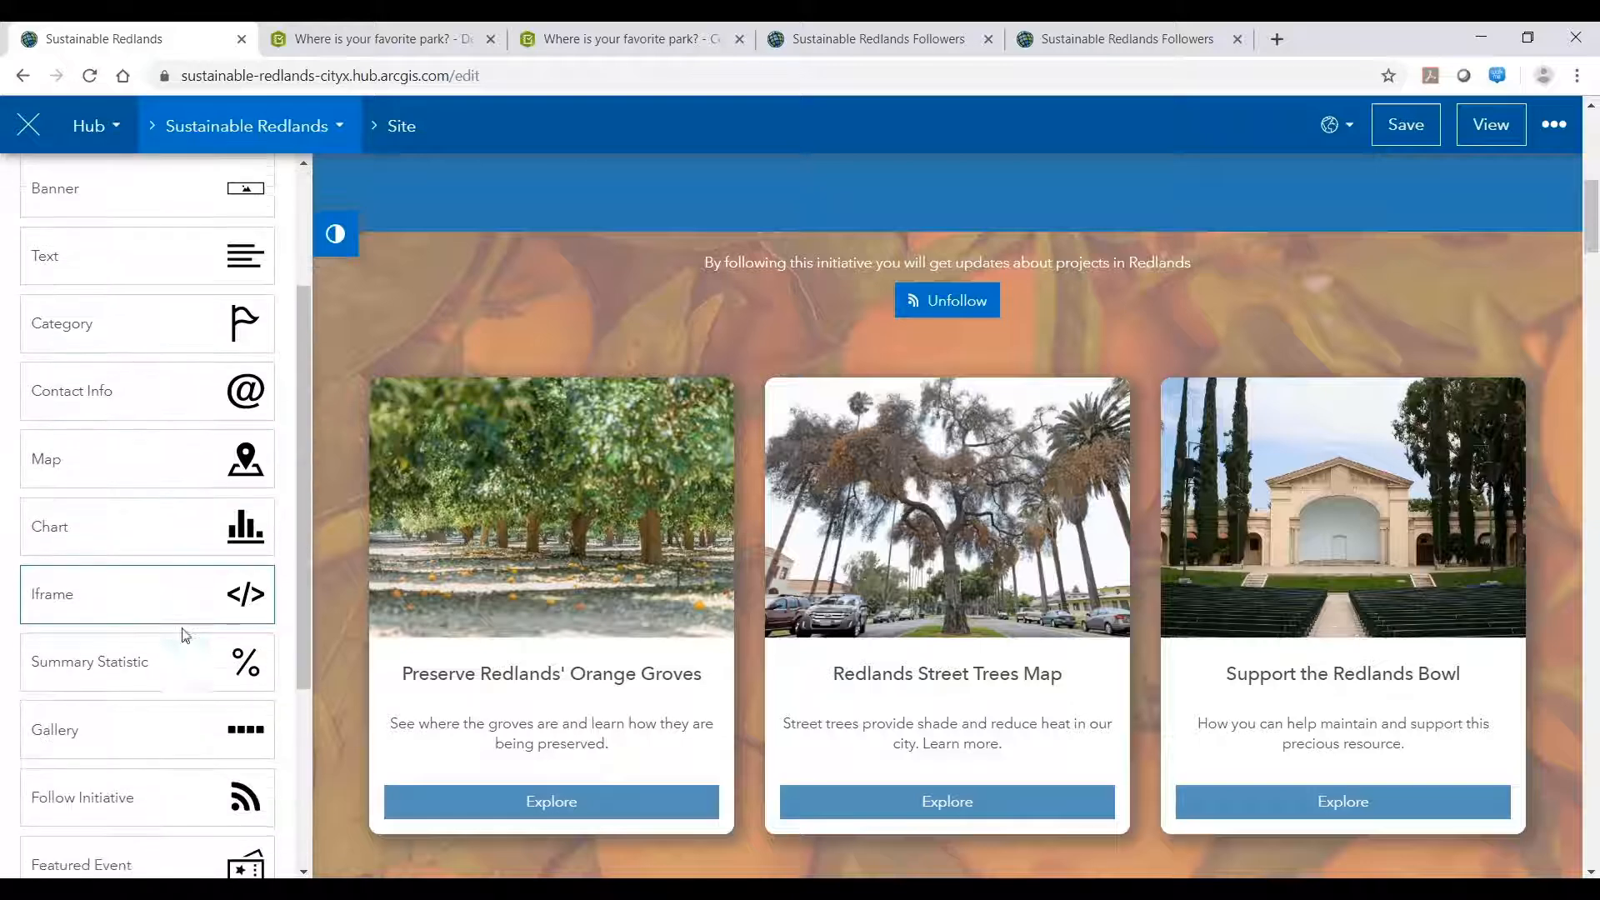
left_click_drag(214, 729, 942, 343)
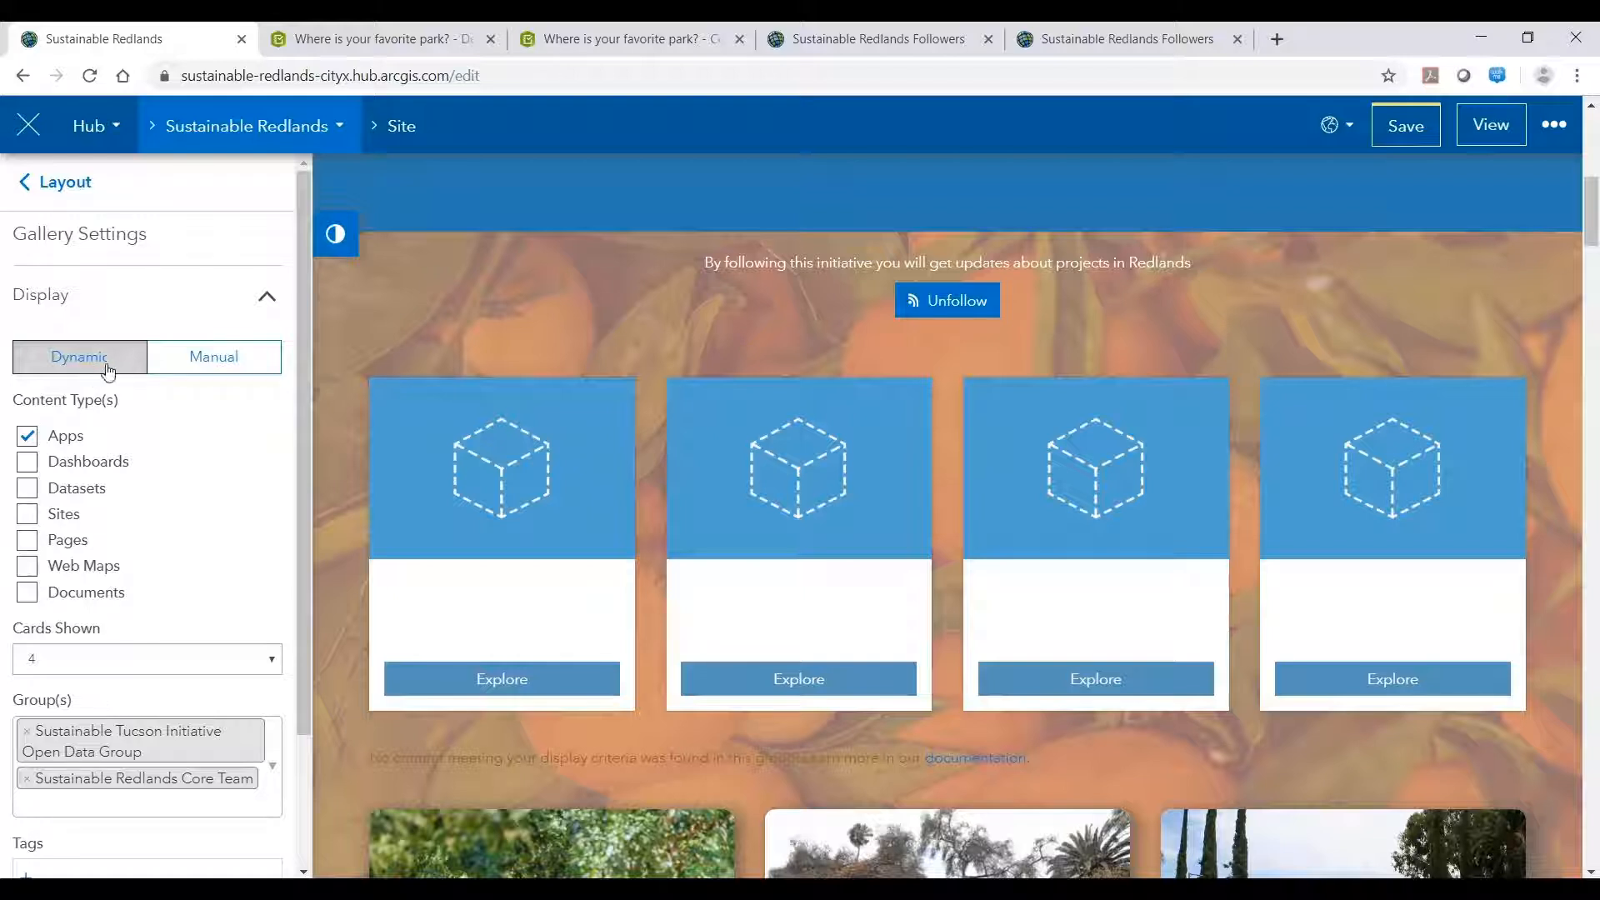
- Keep the gallery on dynamic display and add the Sustainable Redlands Followers group as a content source
left_click(179, 366)
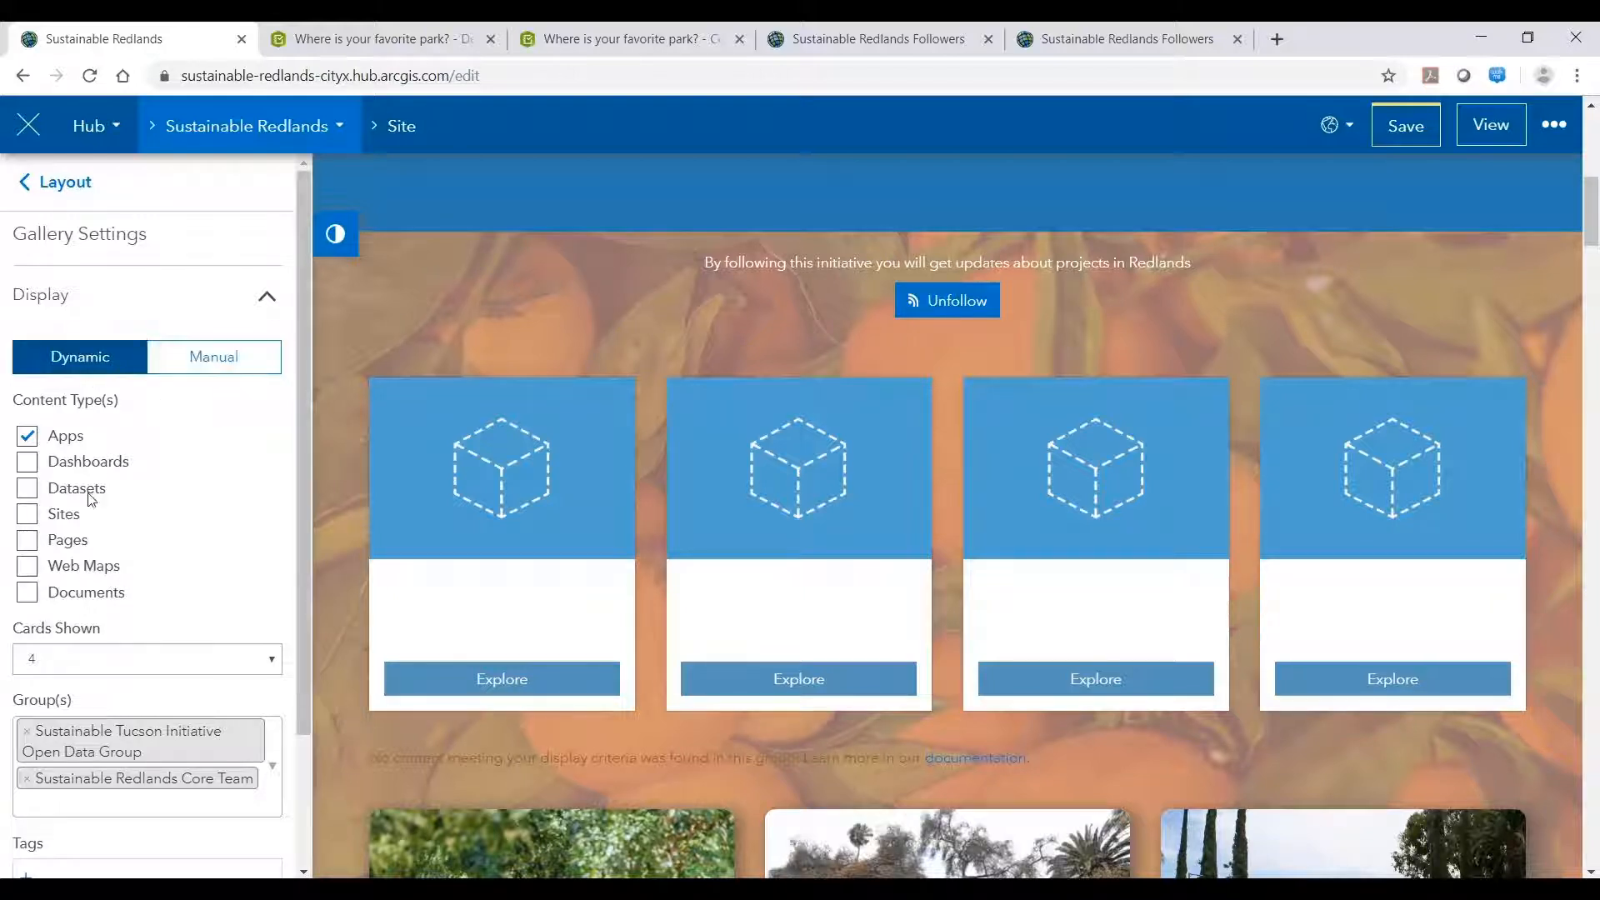
left_click(96, 805)
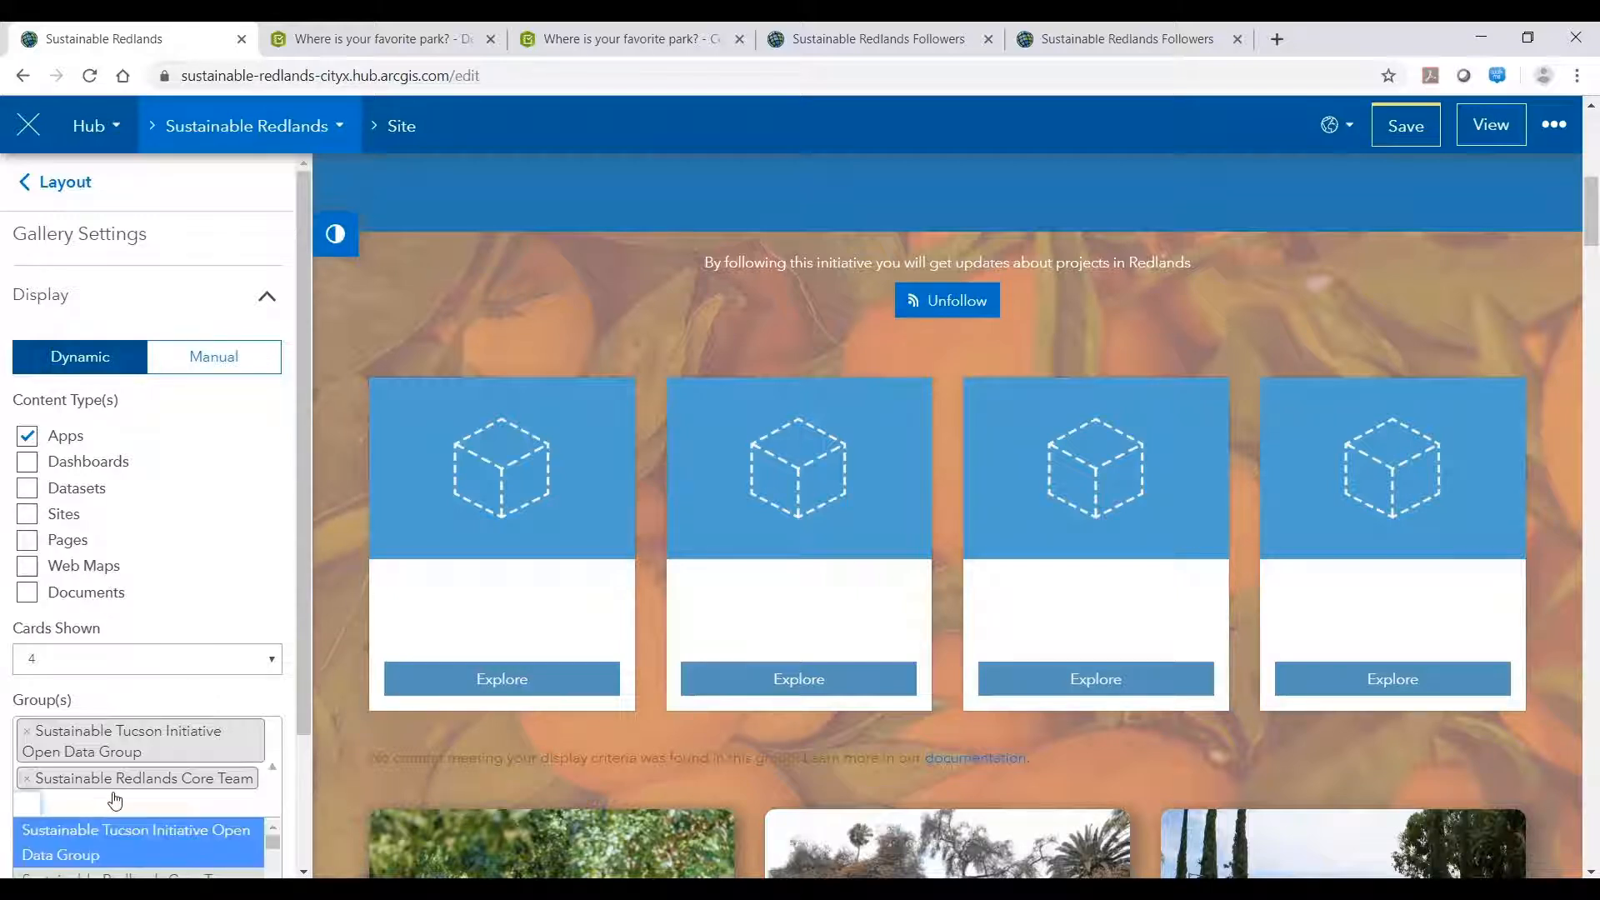
type("red")
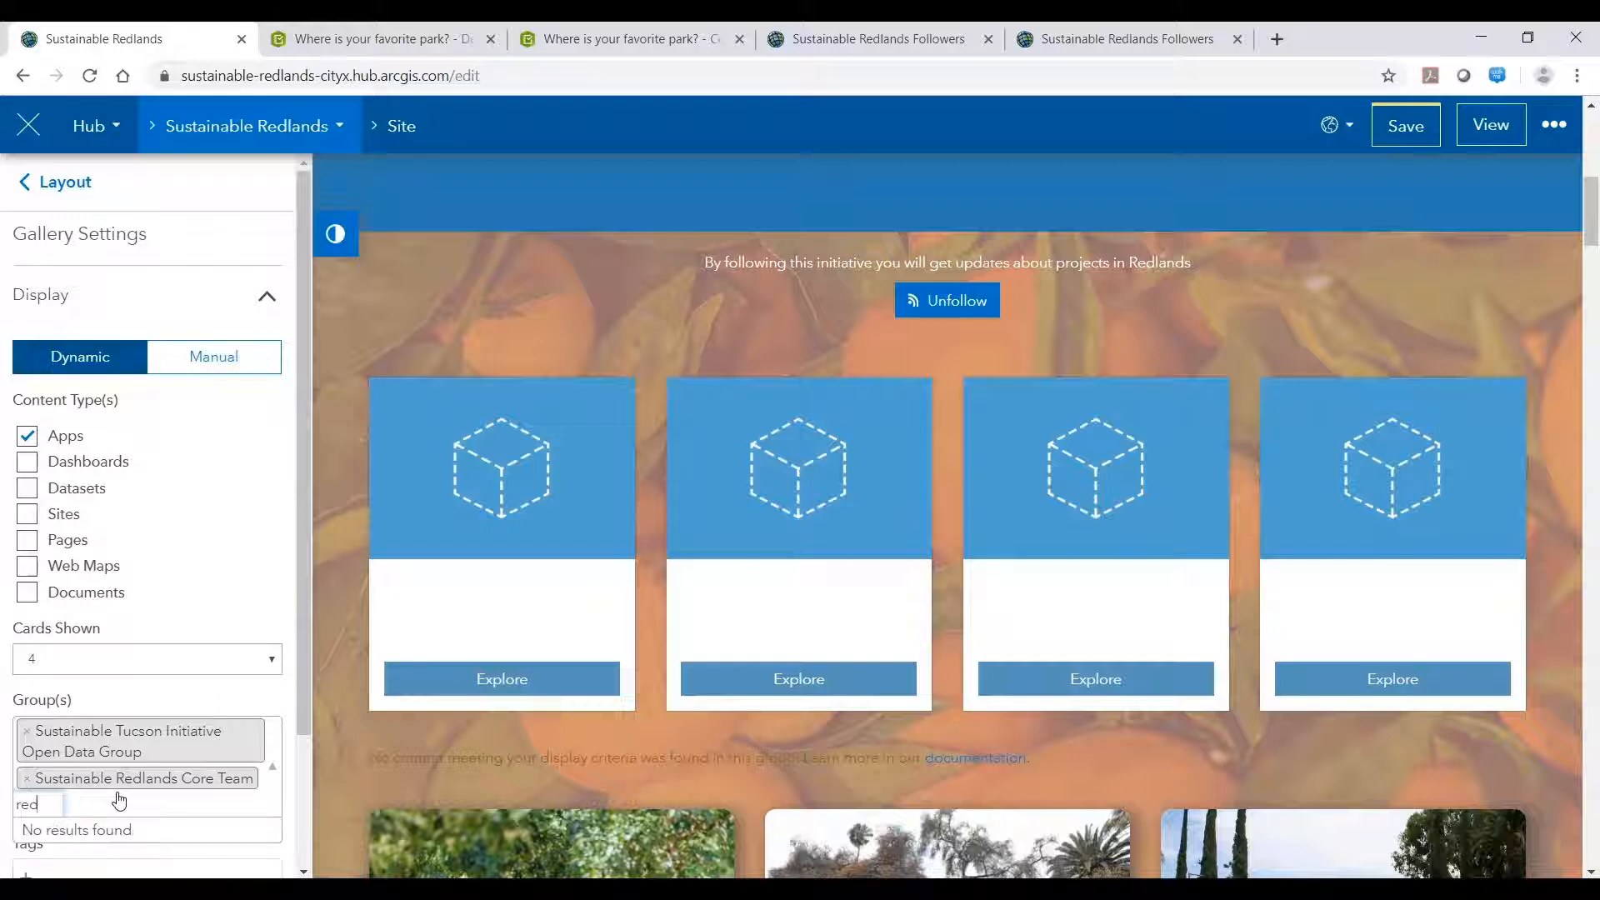
type("lands")
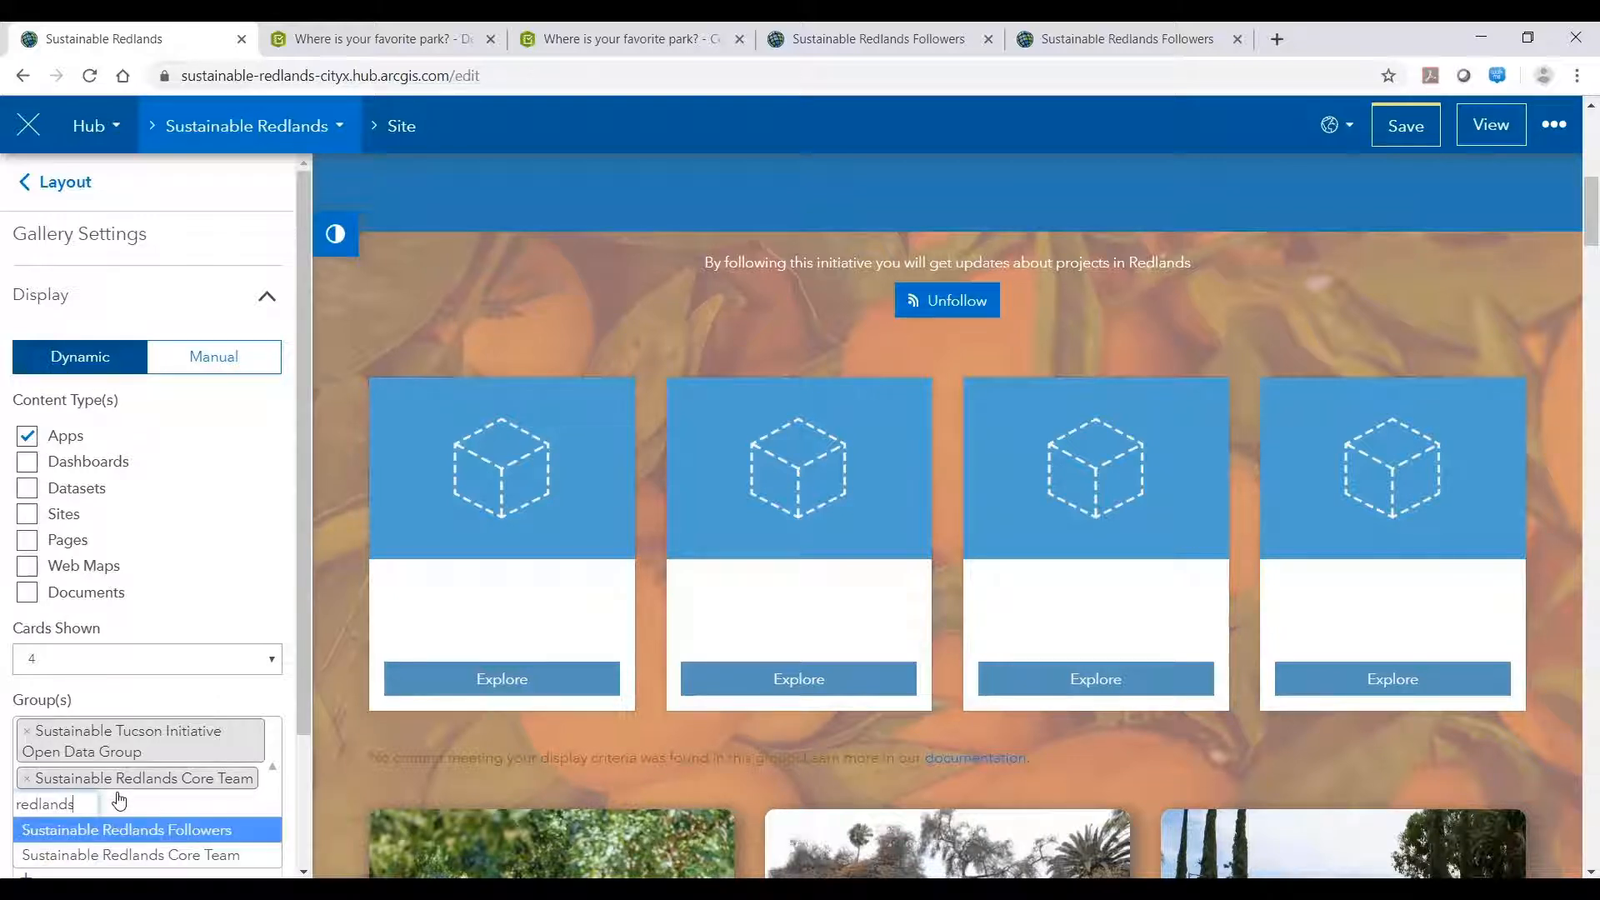
left_click(133, 829)
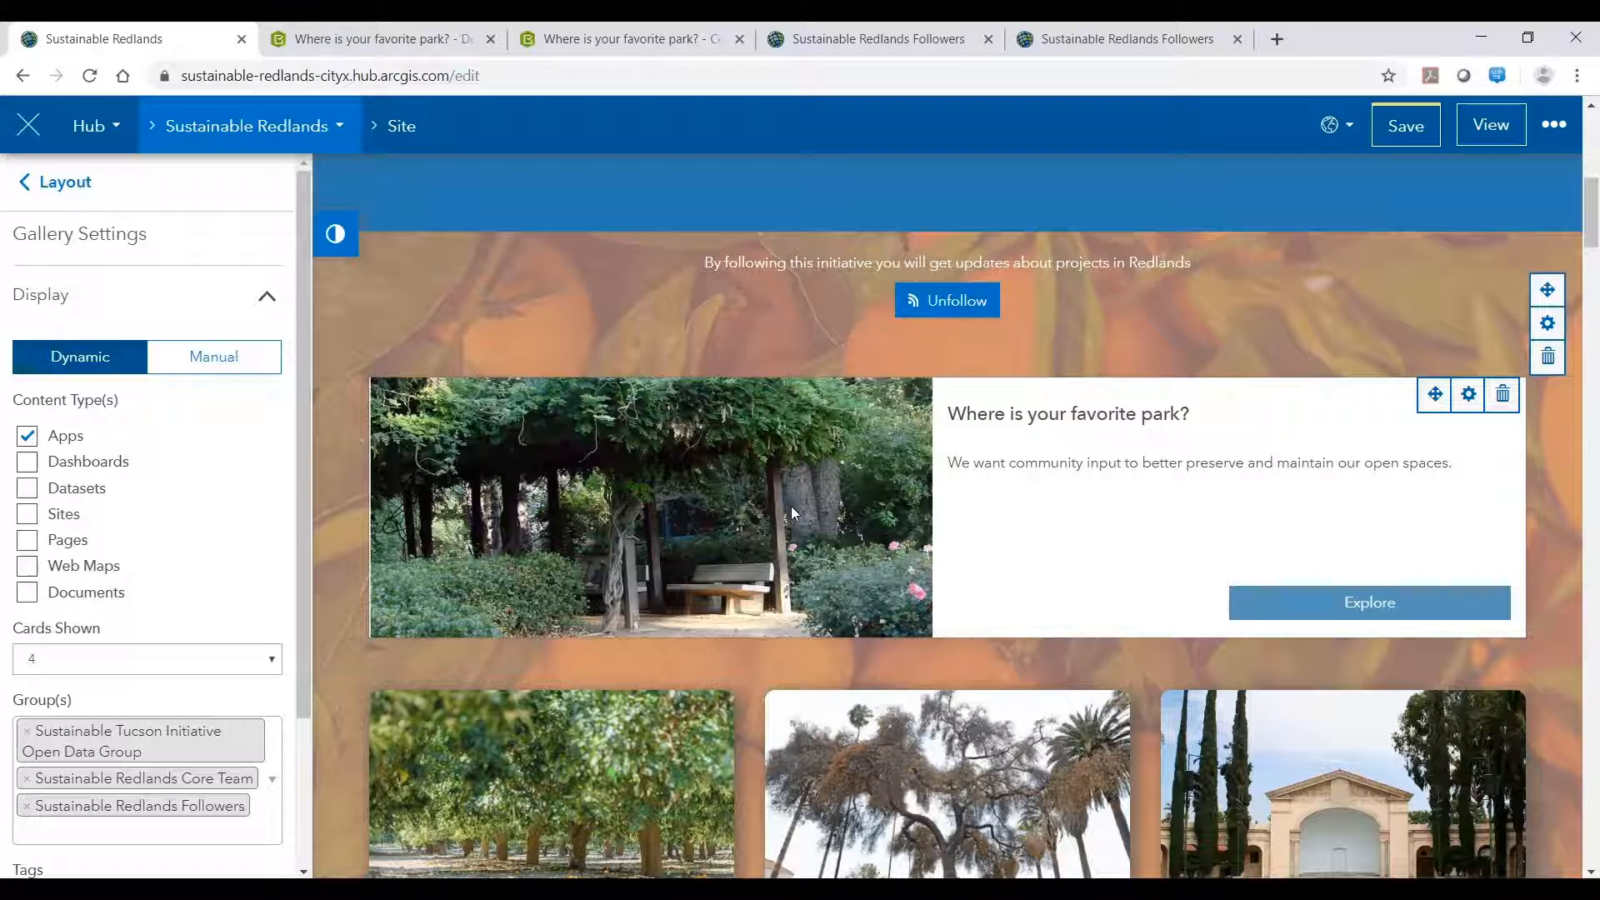
- Try manual content selection for the gallery by searching own apps for "parks", cancel it, and return to dynamic display
left_click(214, 367)
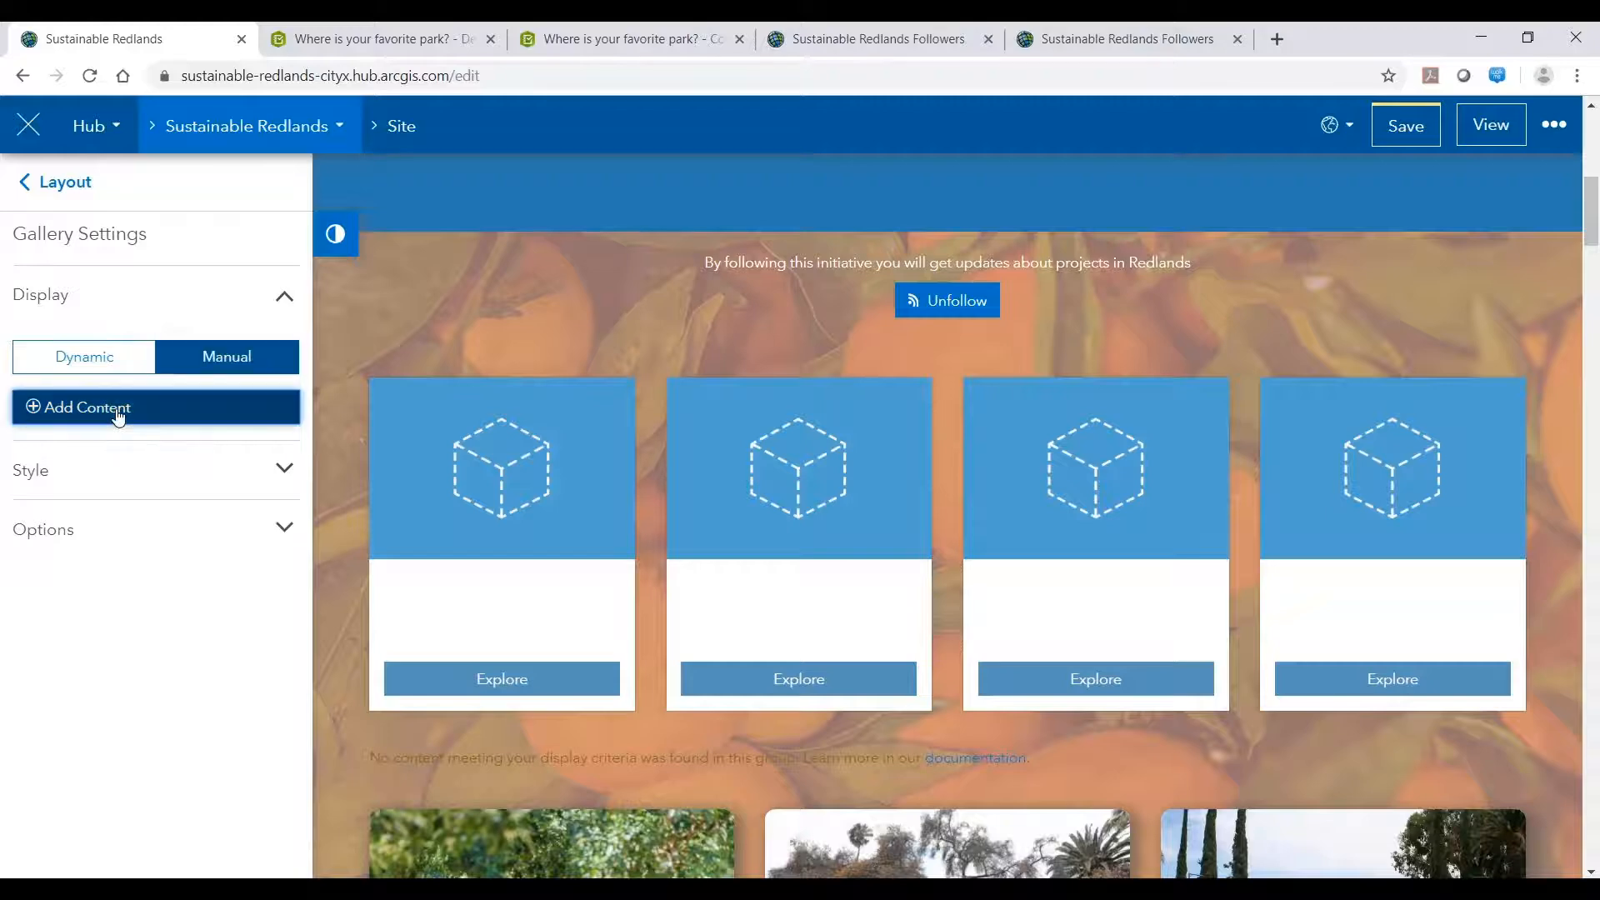
left_click(119, 408)
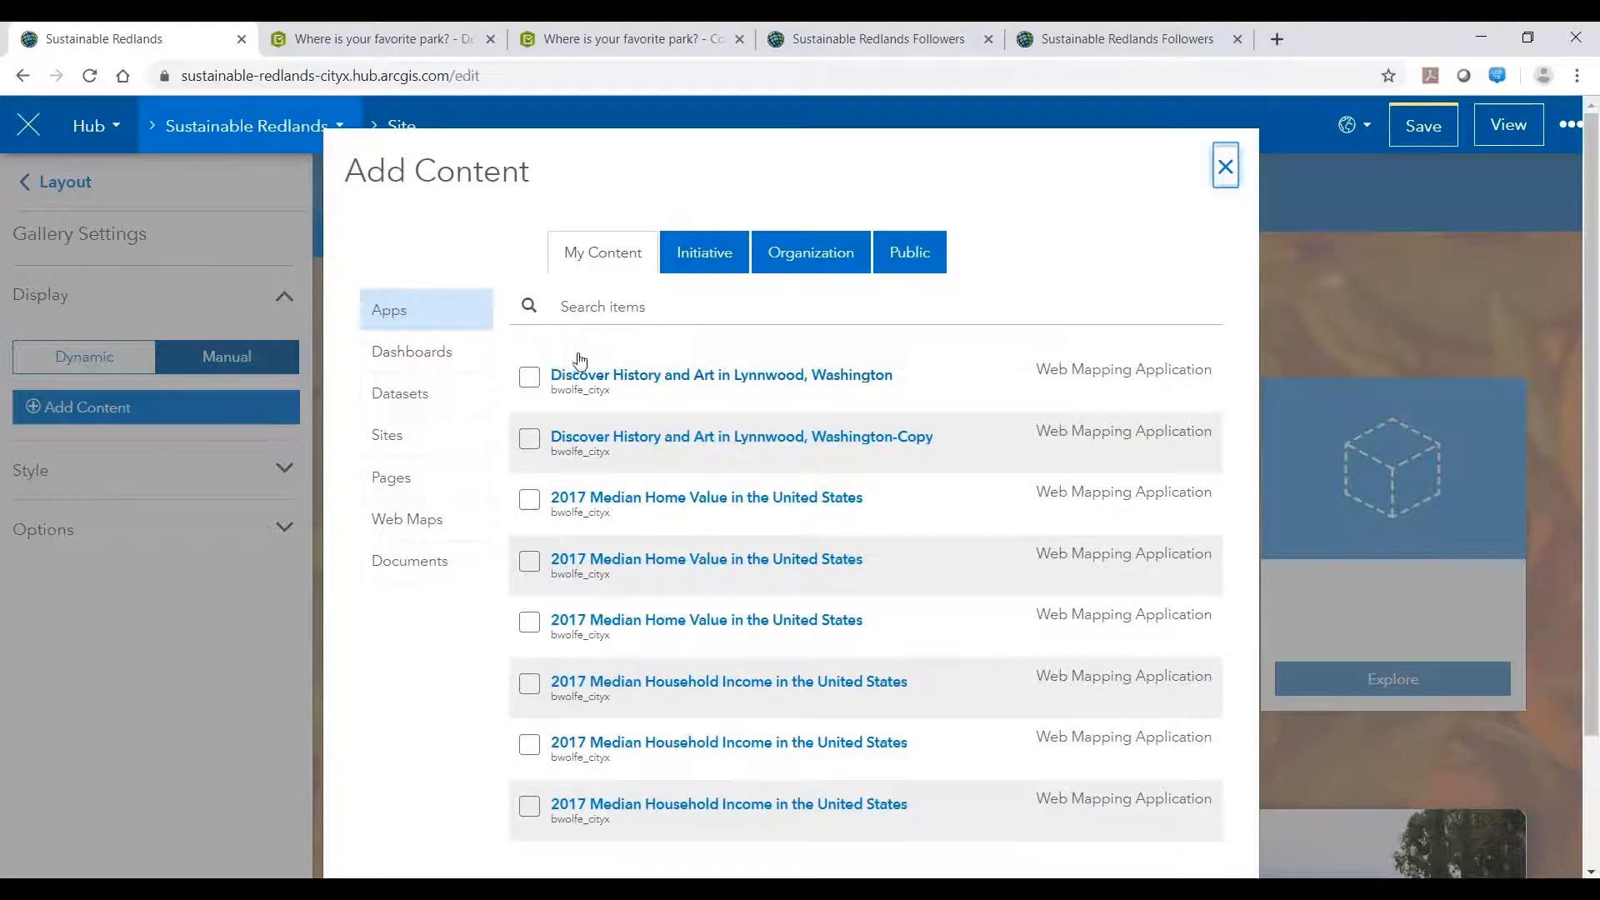
type("par")
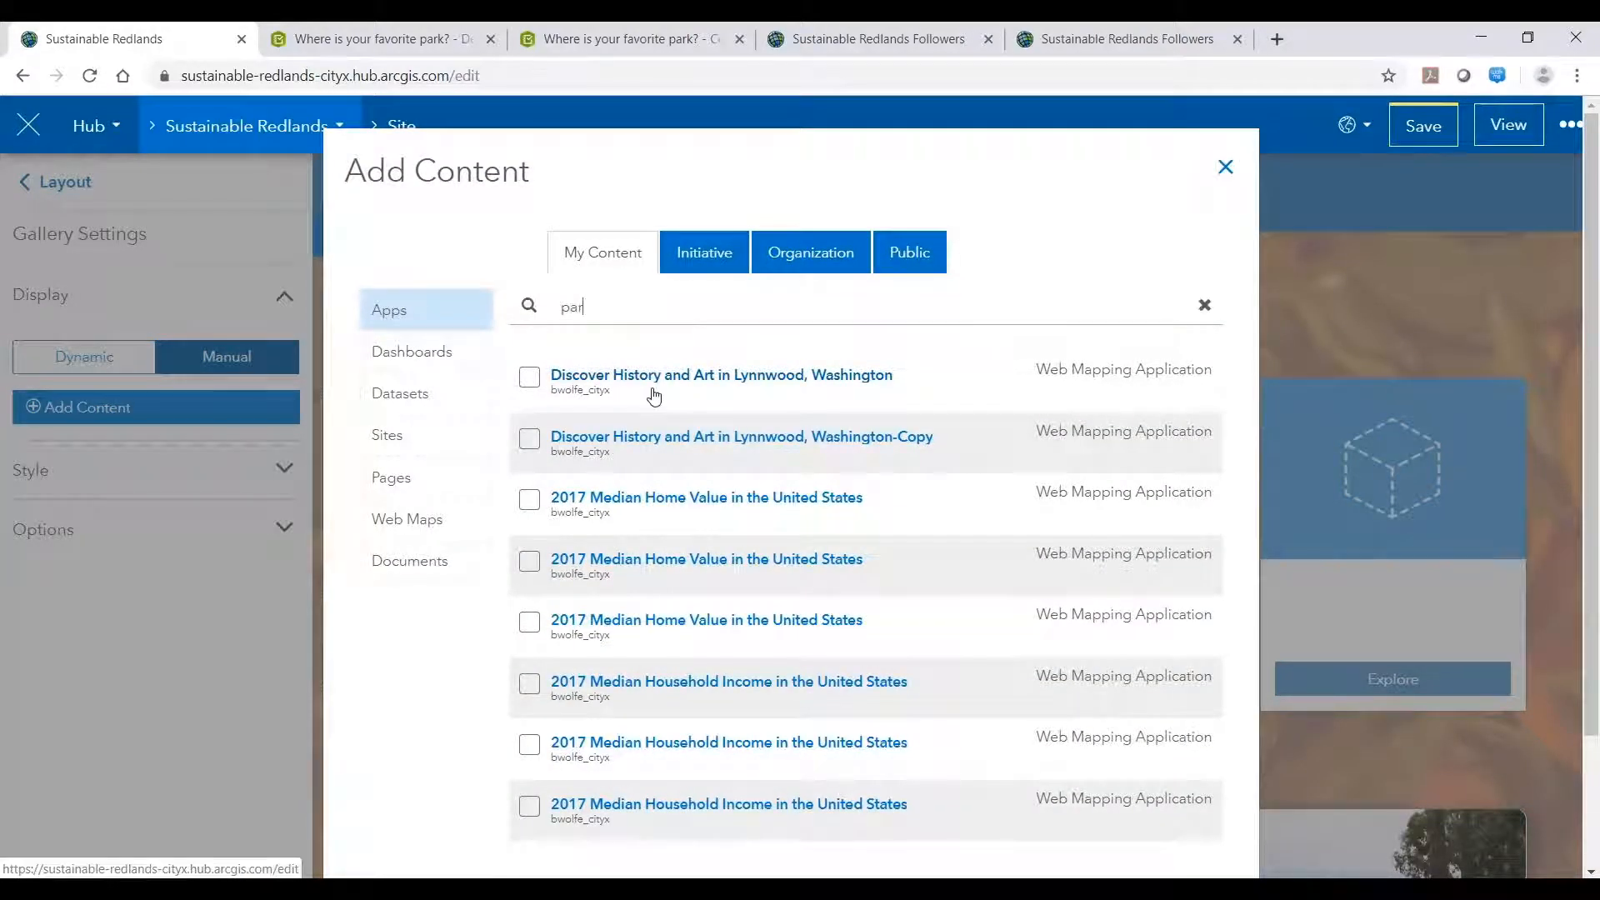
type("ks")
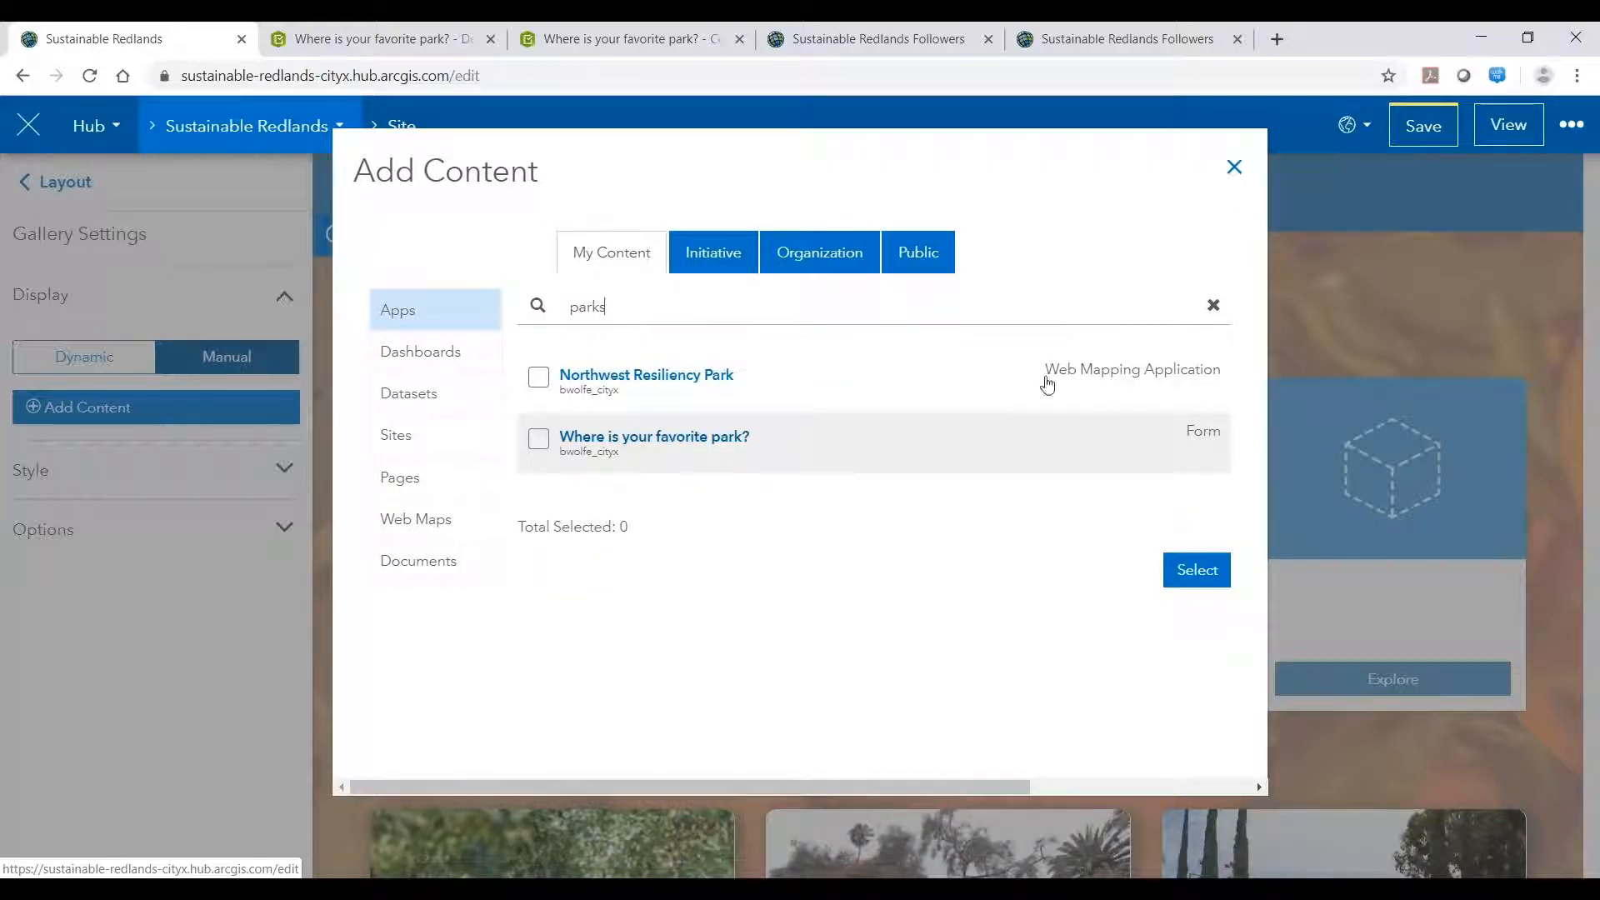
left_click(1235, 167)
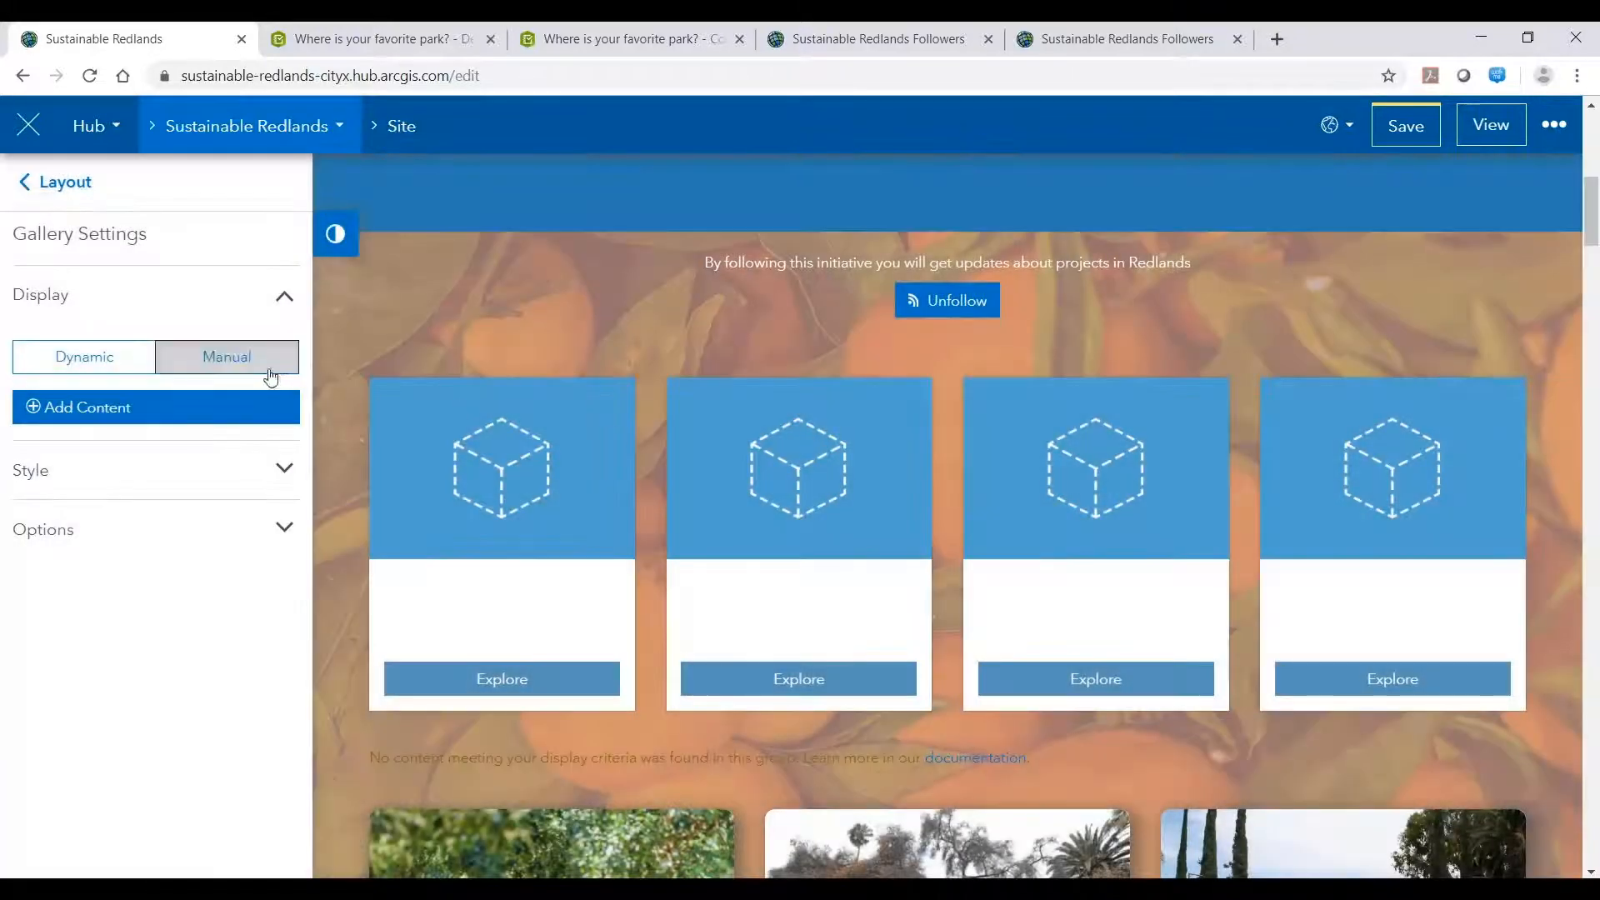
left_click(94, 359)
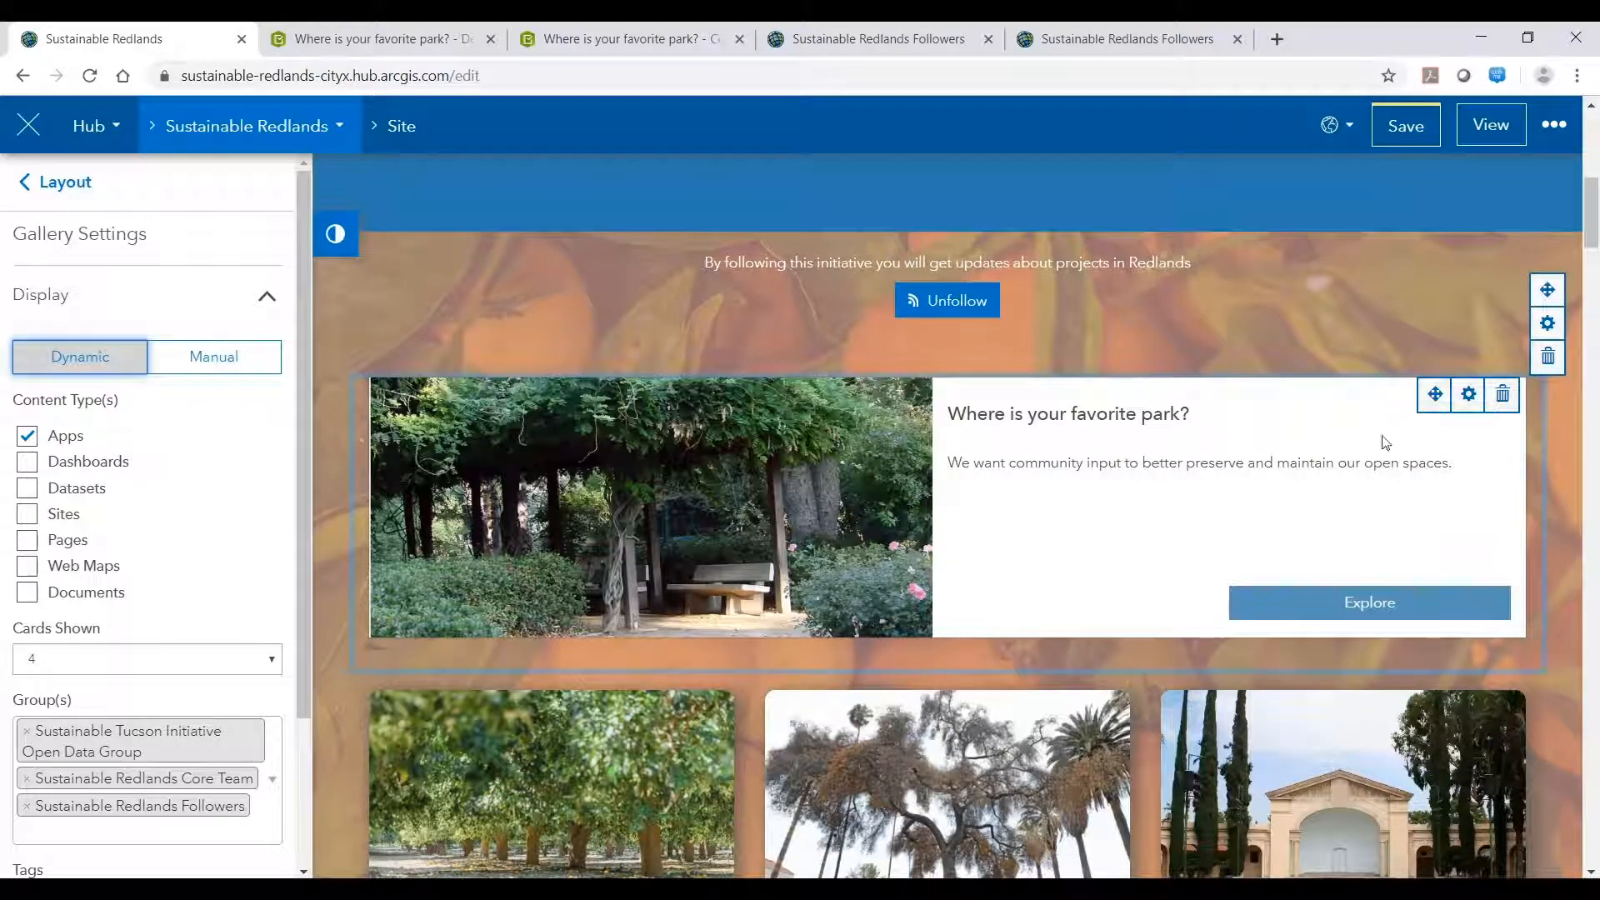
- Style the gallery with a medium drop shadow and rounded corners
scroll(246, 536, "down", 3)
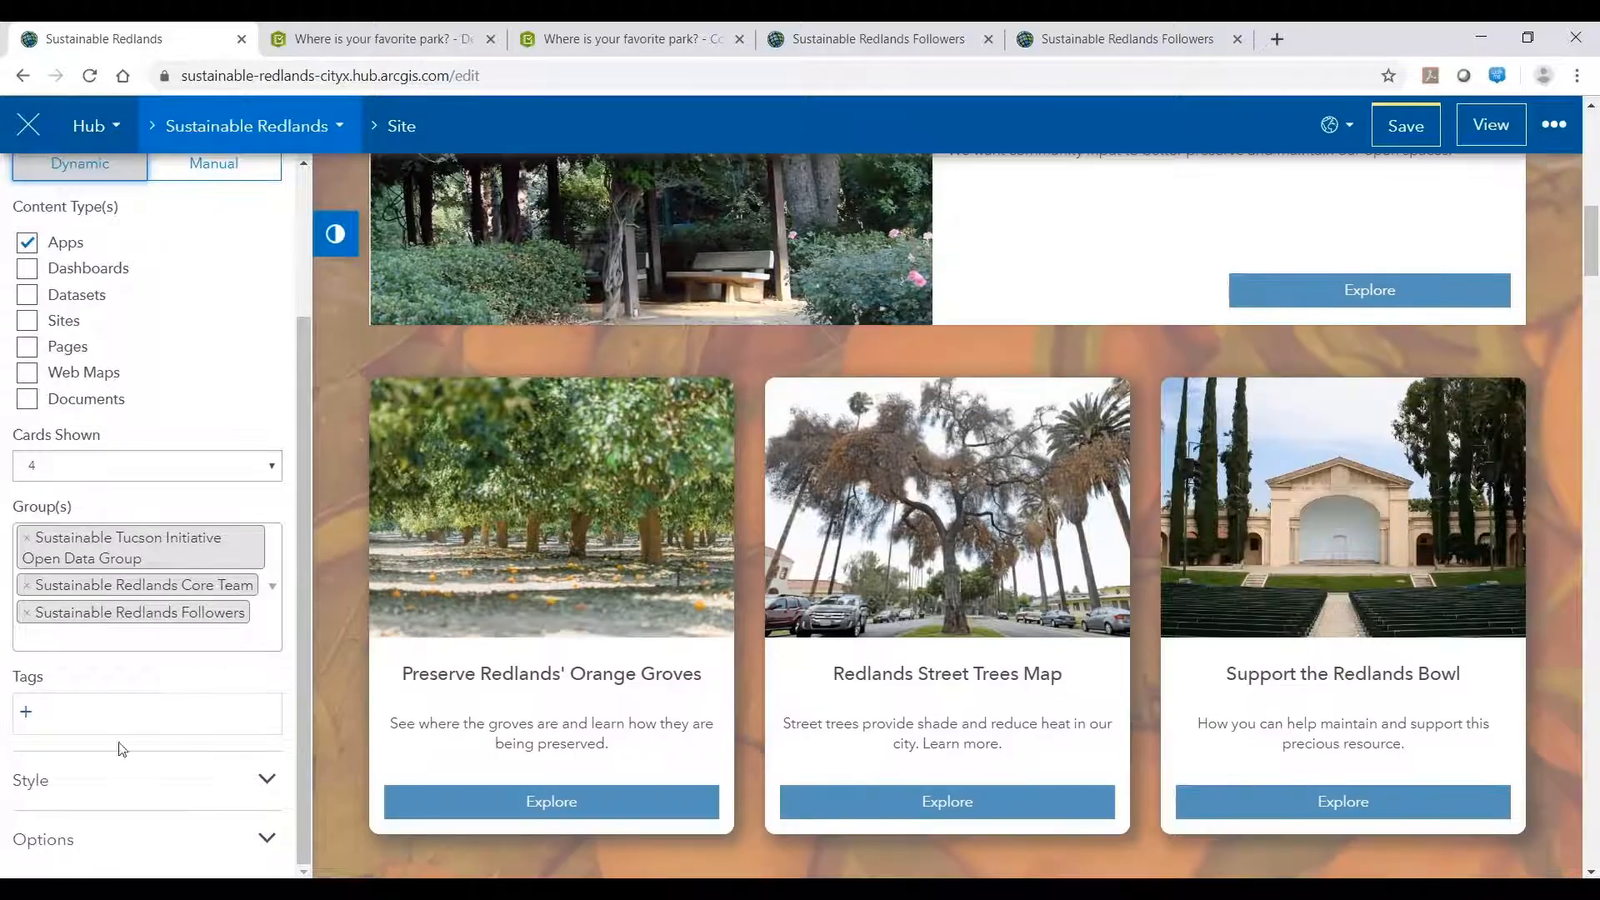
left_click(117, 780)
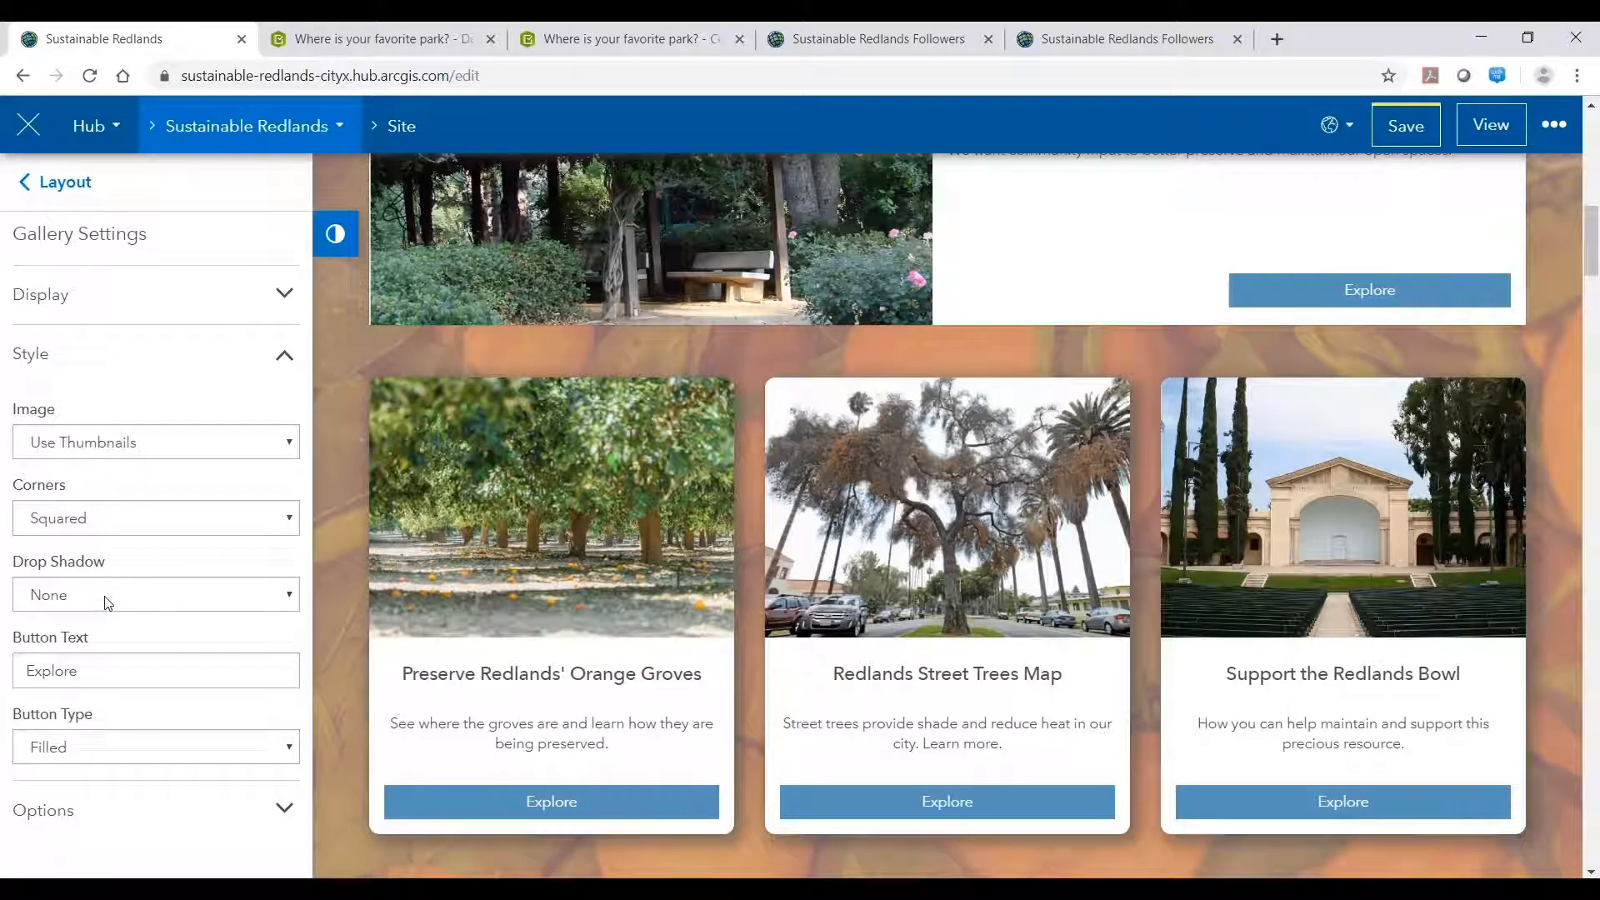
left_click(107, 602)
left_click(91, 658)
left_click(107, 530)
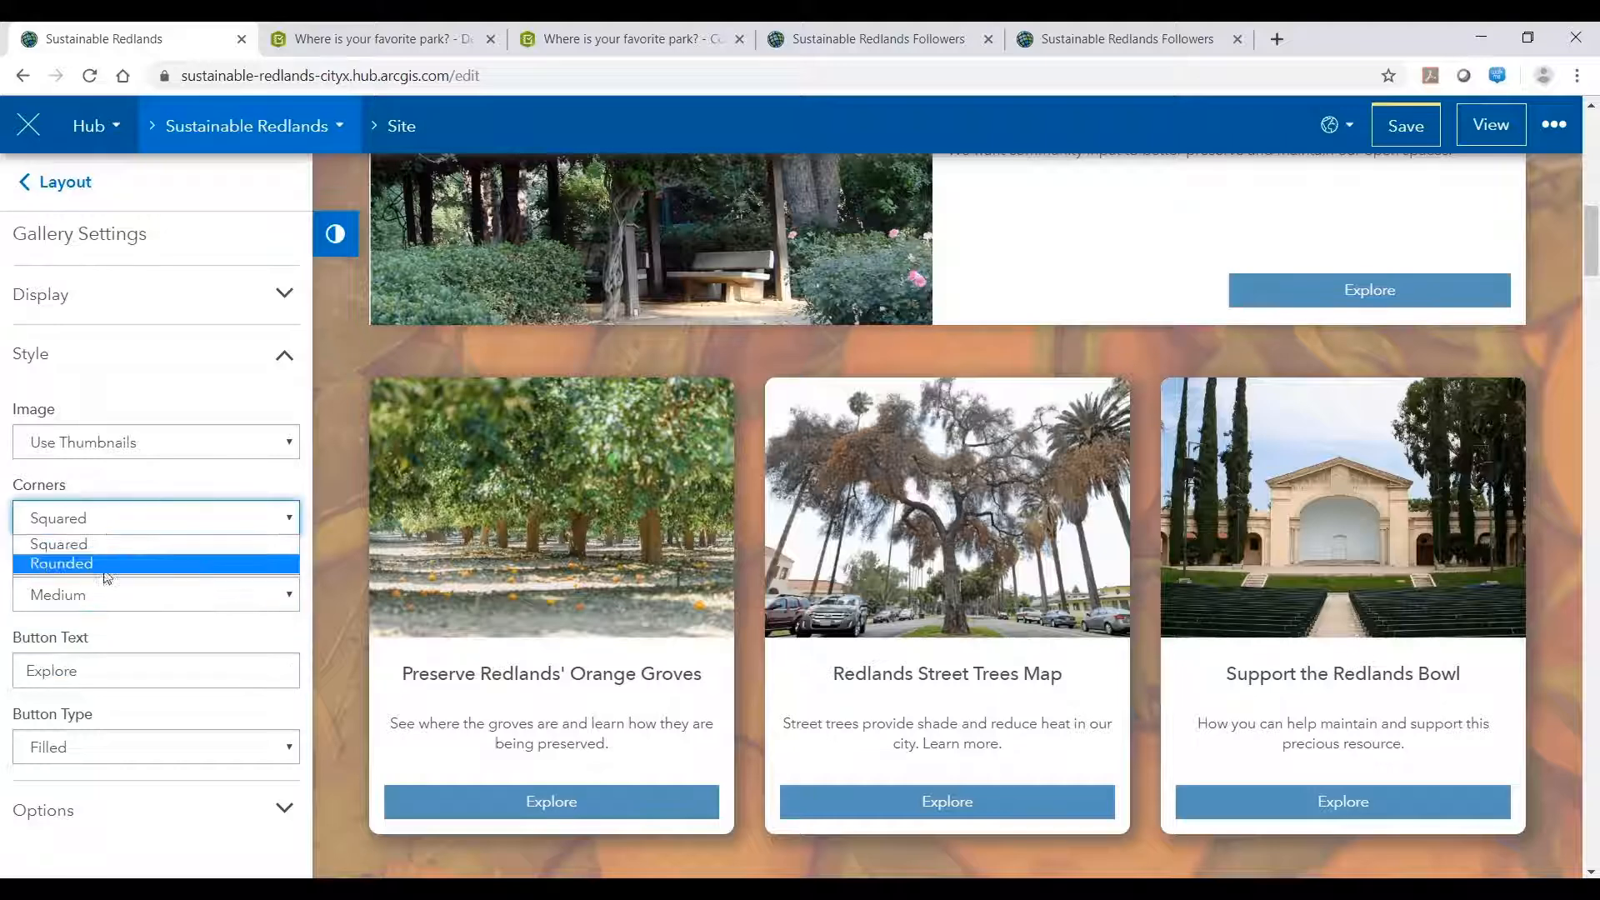
left_click(98, 533)
left_click(75, 566)
- Check the restyled survey card on the page and save the site
scroll(935, 407, "up", 4)
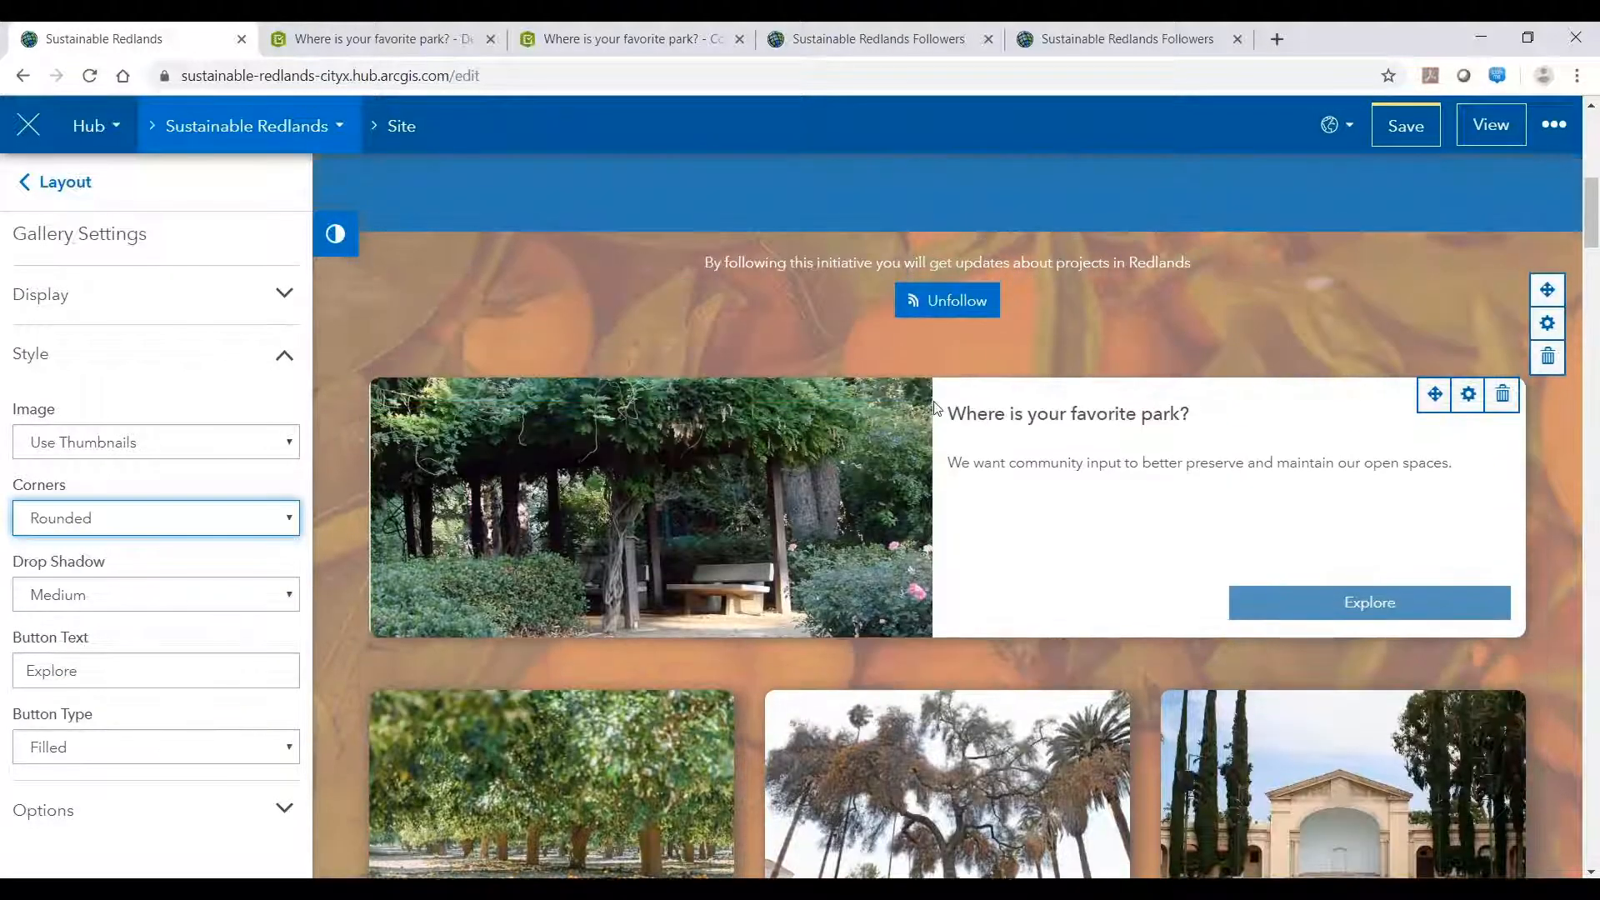
scroll(935, 407, "up", 1)
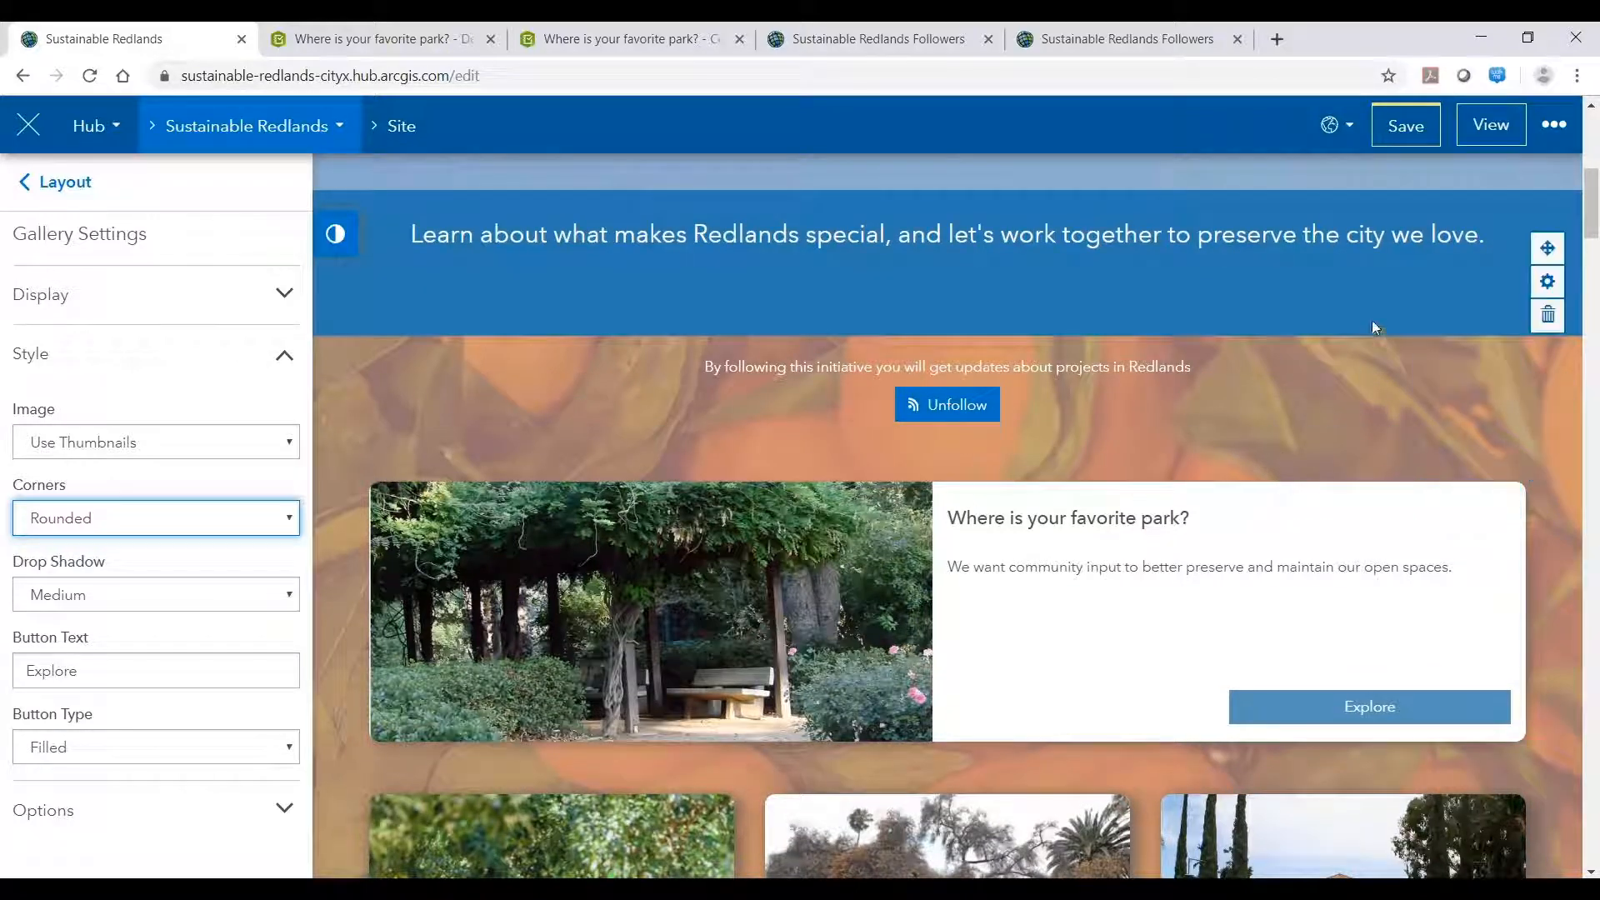
left_click(1407, 126)
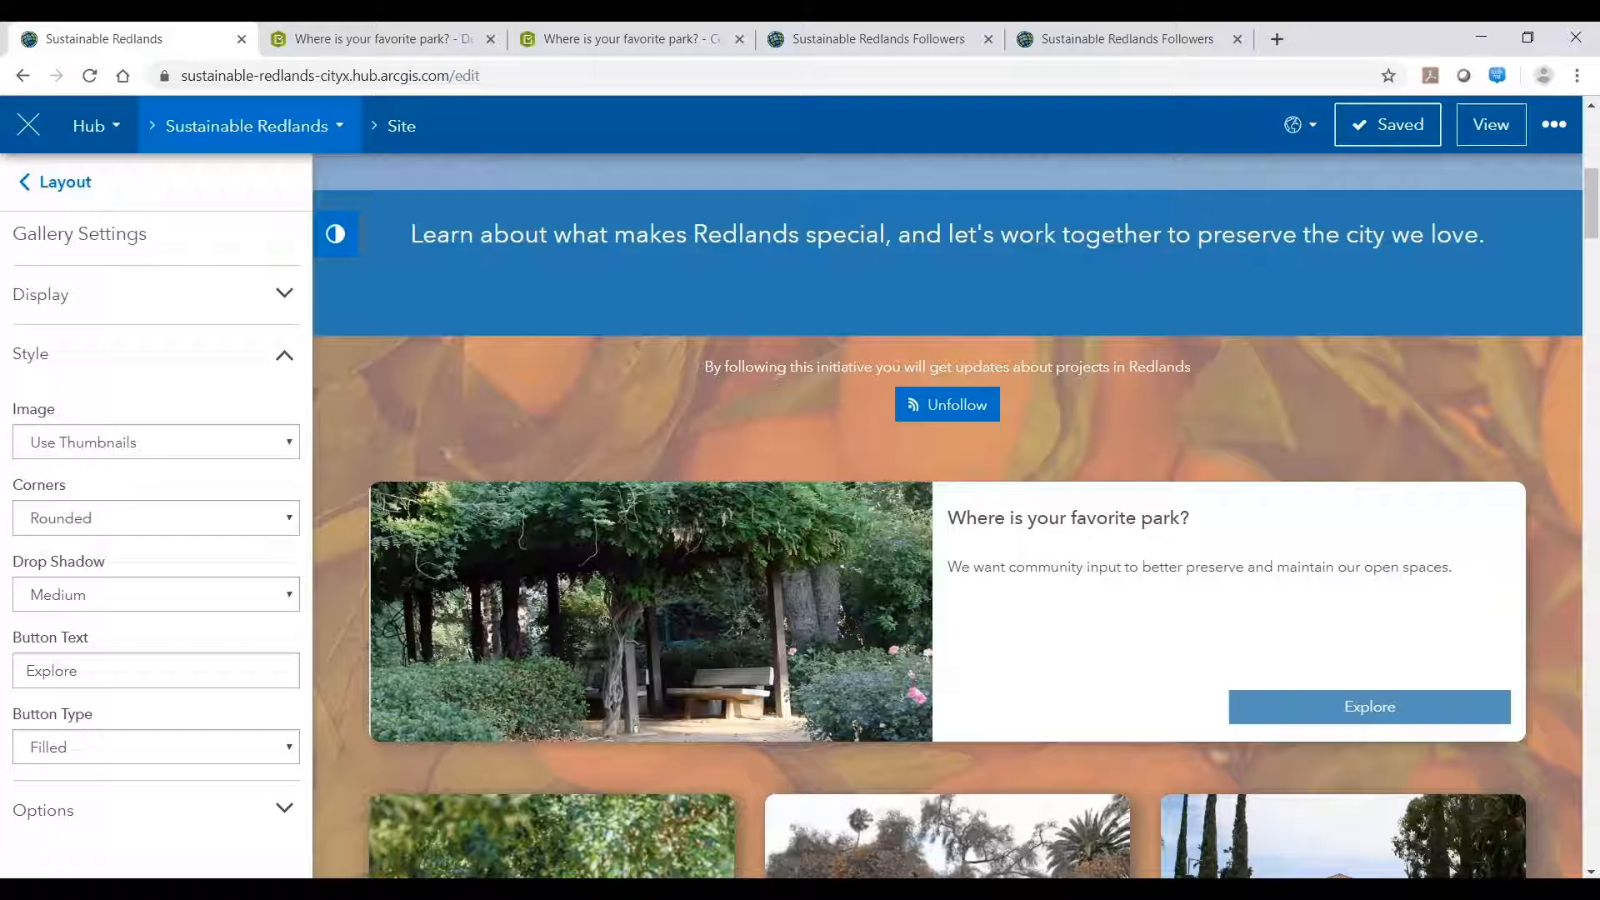
- Switch to the incognito browser window, sign out of the volunteer account, and check the public Sustainable Redlands page for the survey card
left_click_drag(0, 62, 635, 67)
left_click_drag(1174, 90, 1165, 86)
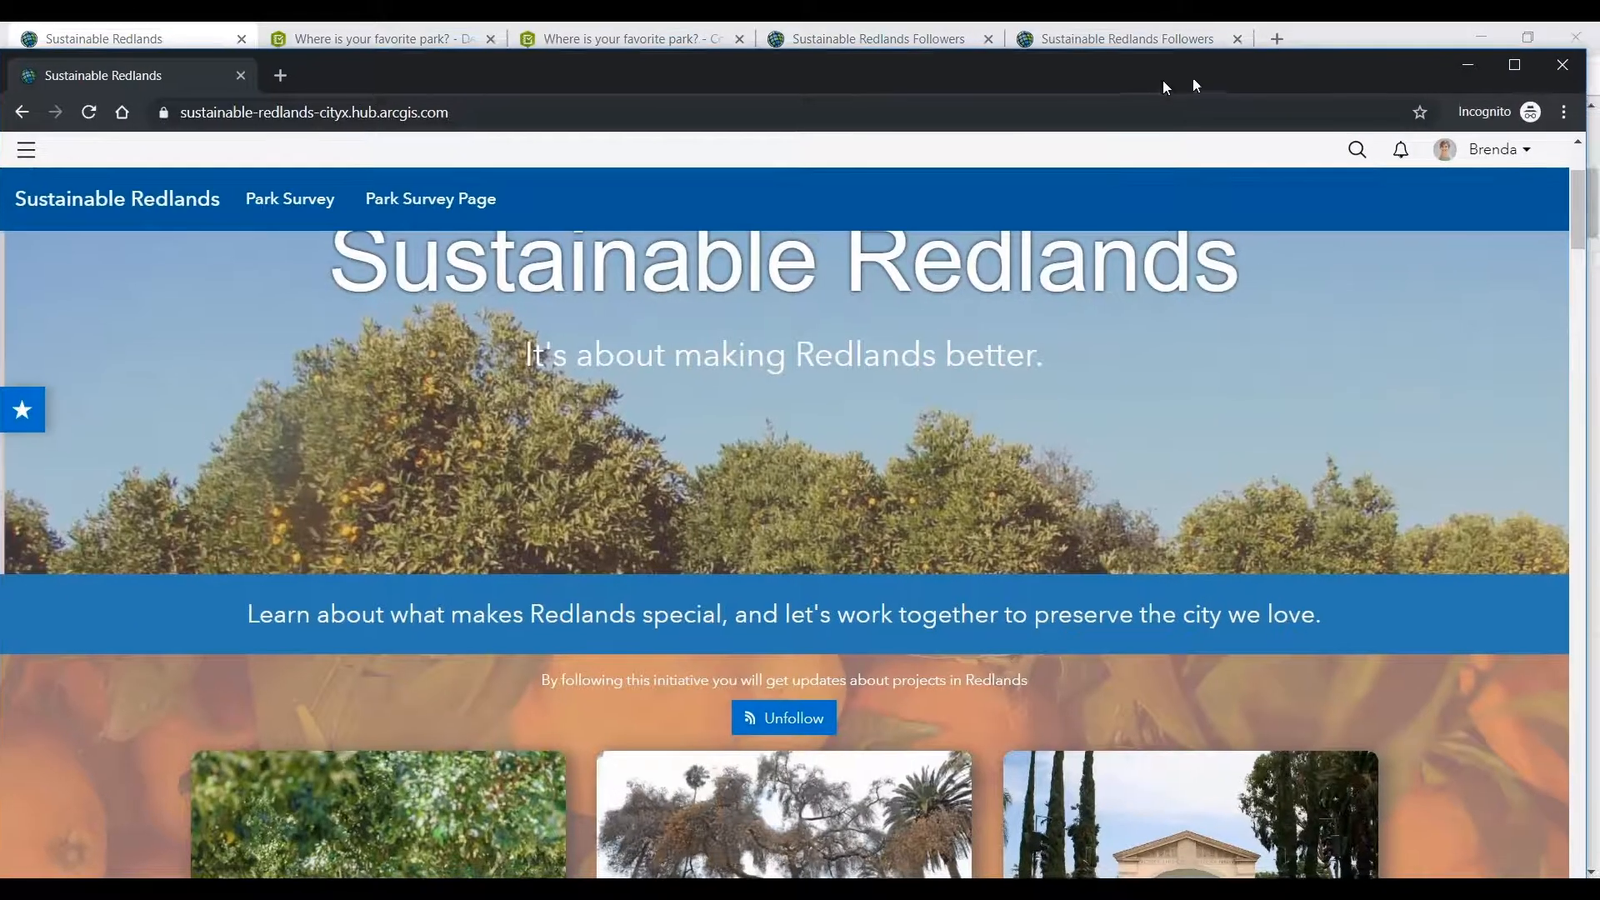
left_click(1496, 149)
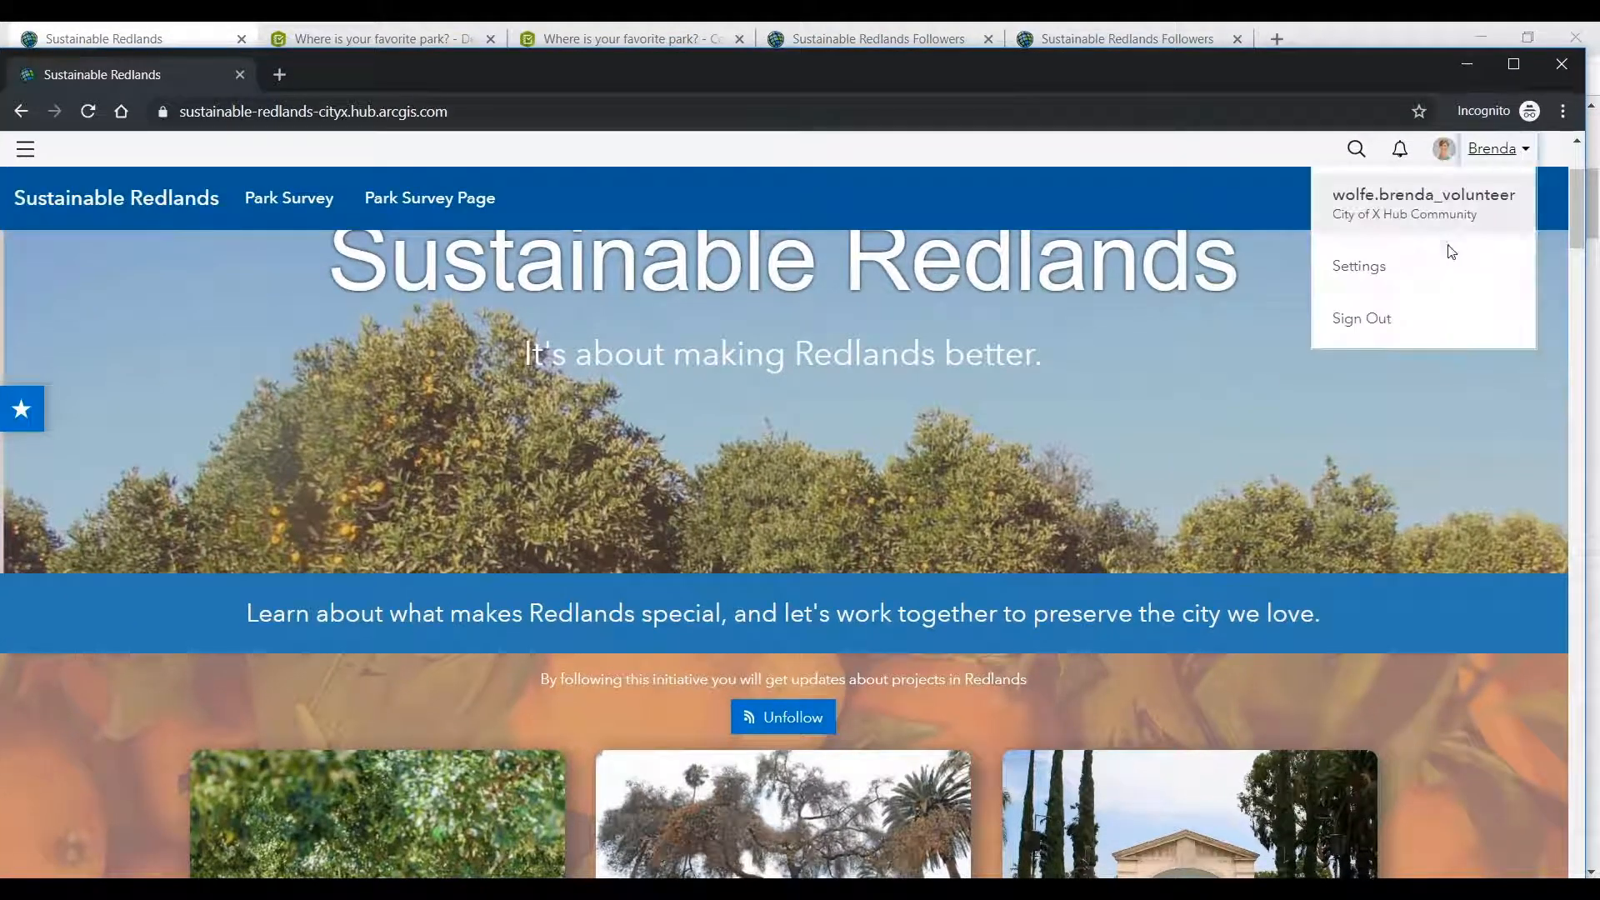
left_click(1379, 320)
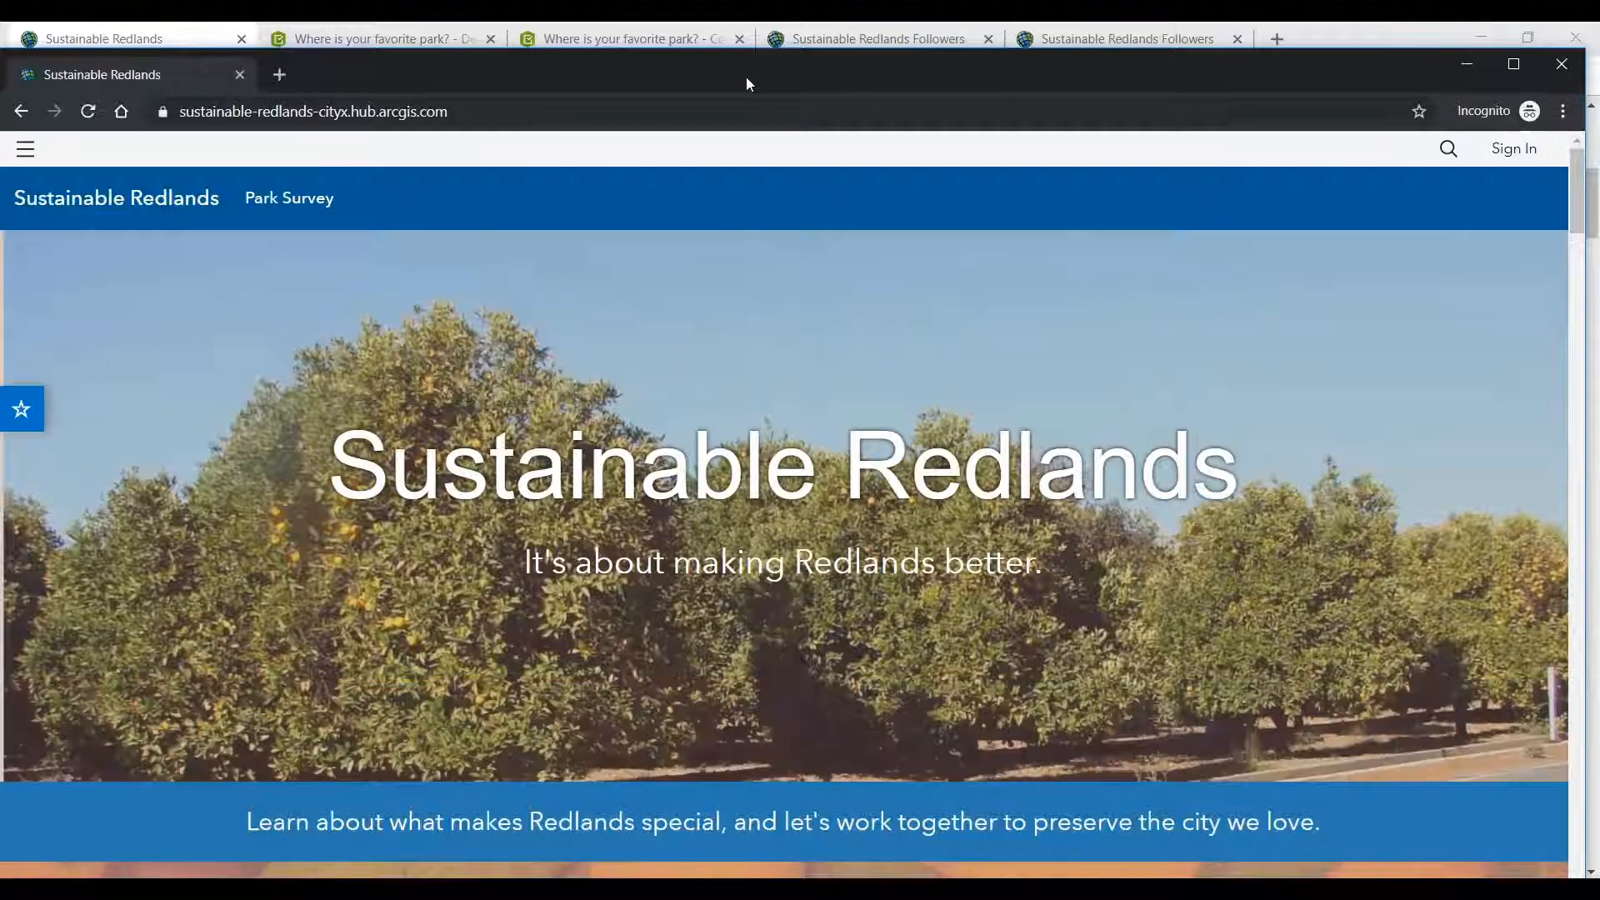
left_click_drag(746, 75, 772, 56)
scroll(713, 433, "down", 5)
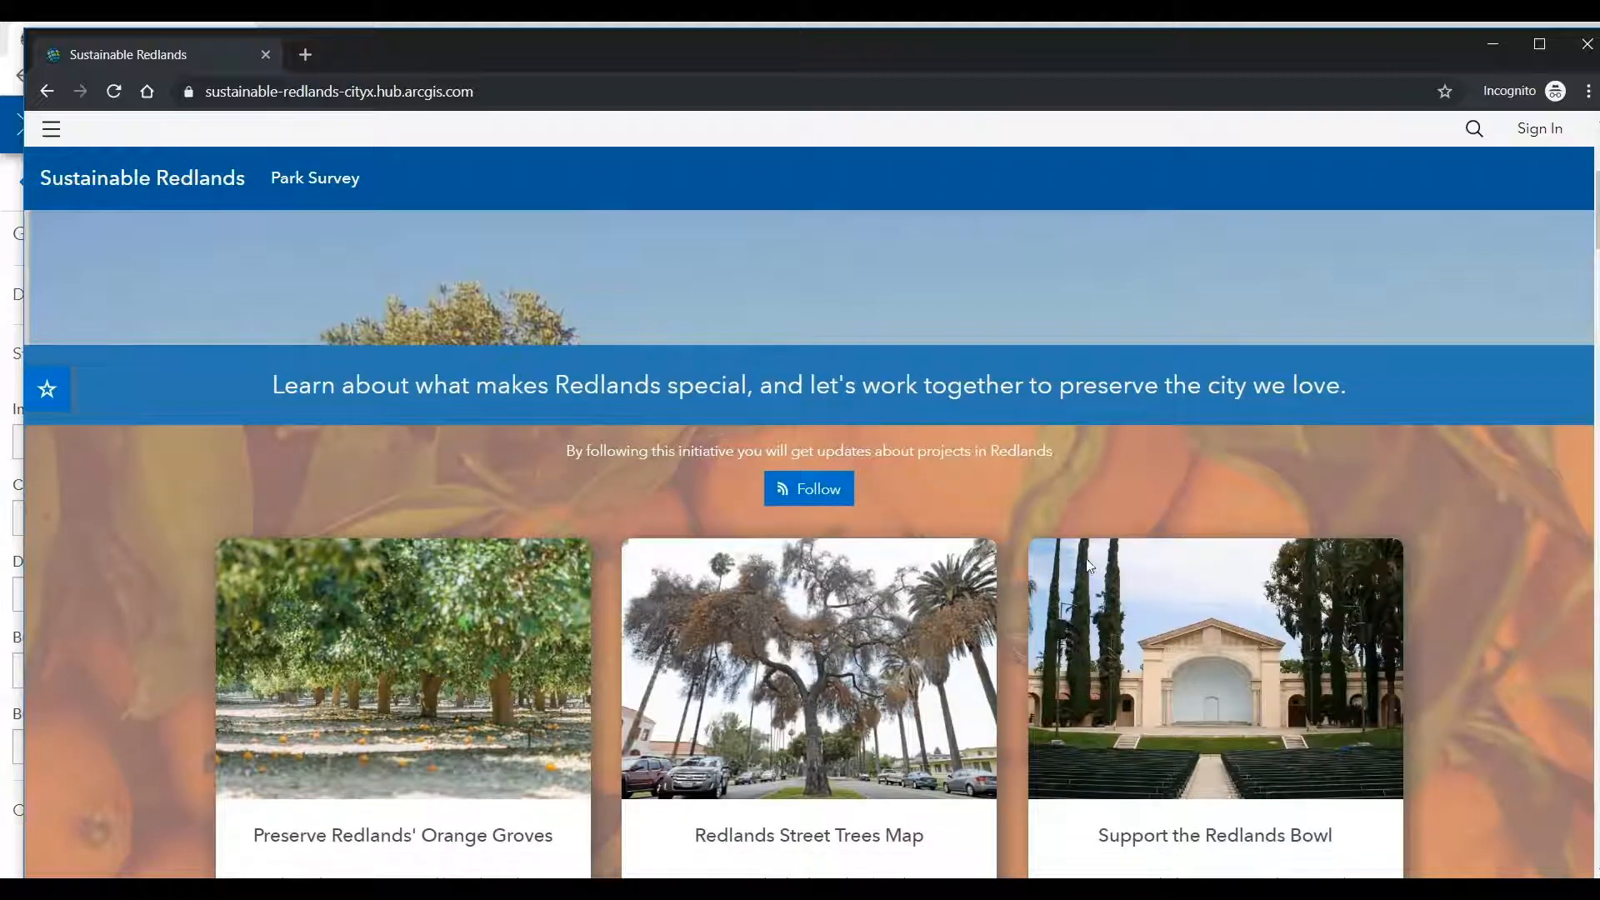
scroll(1117, 511, "up", 5)
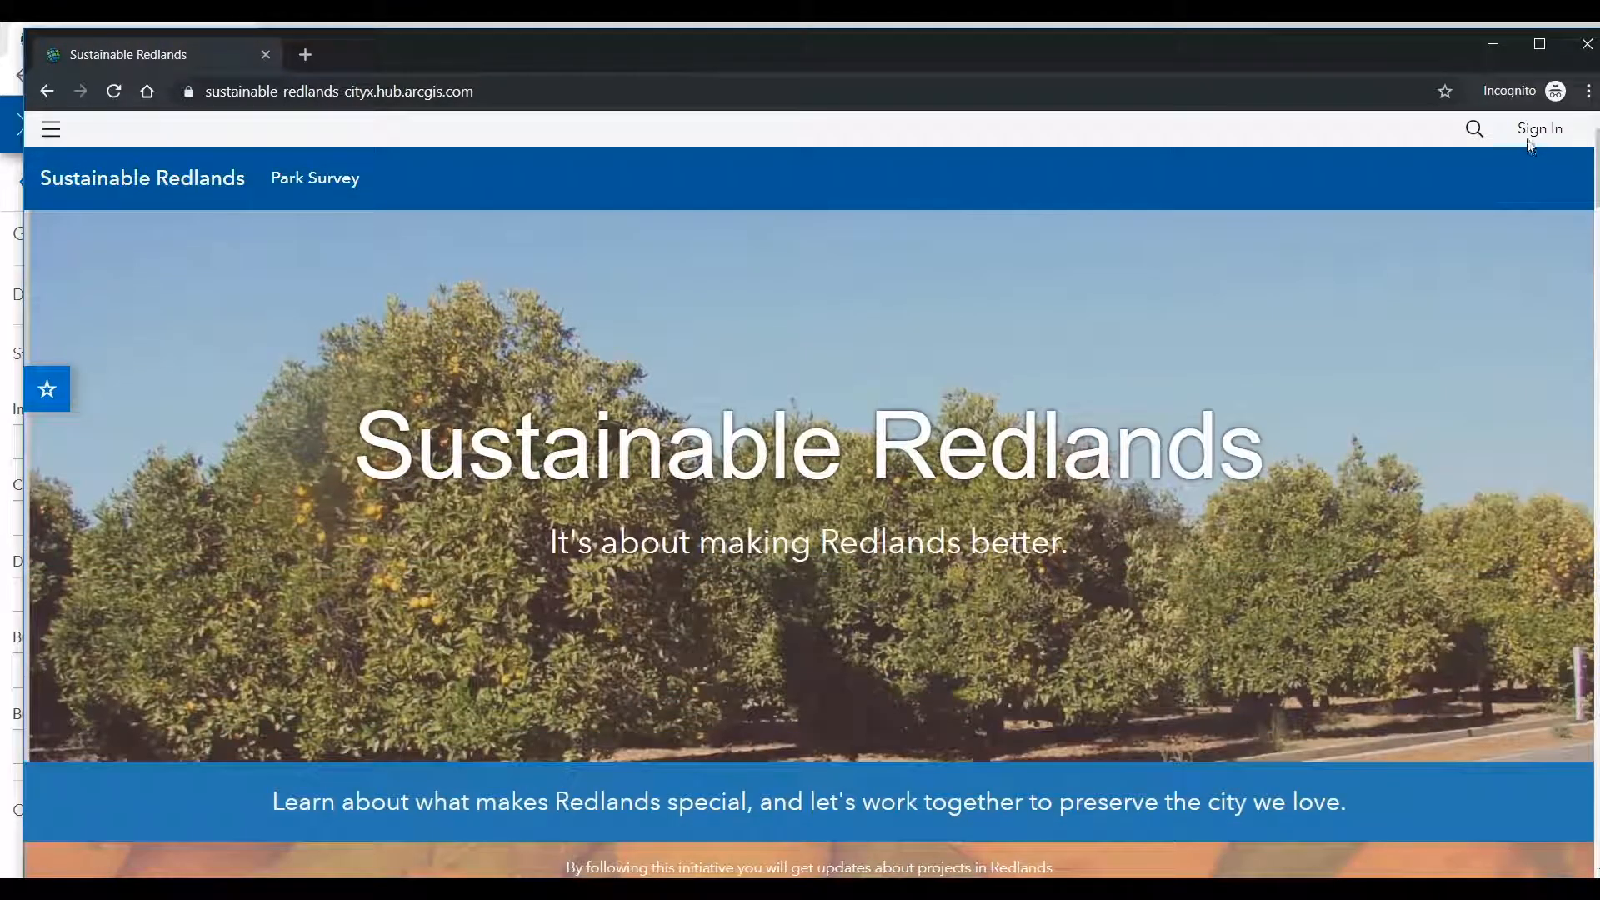
- Sign back in with the volunteer account, open the survey from its "Where is your favorite park?" card, and return to the site
left_click(1540, 130)
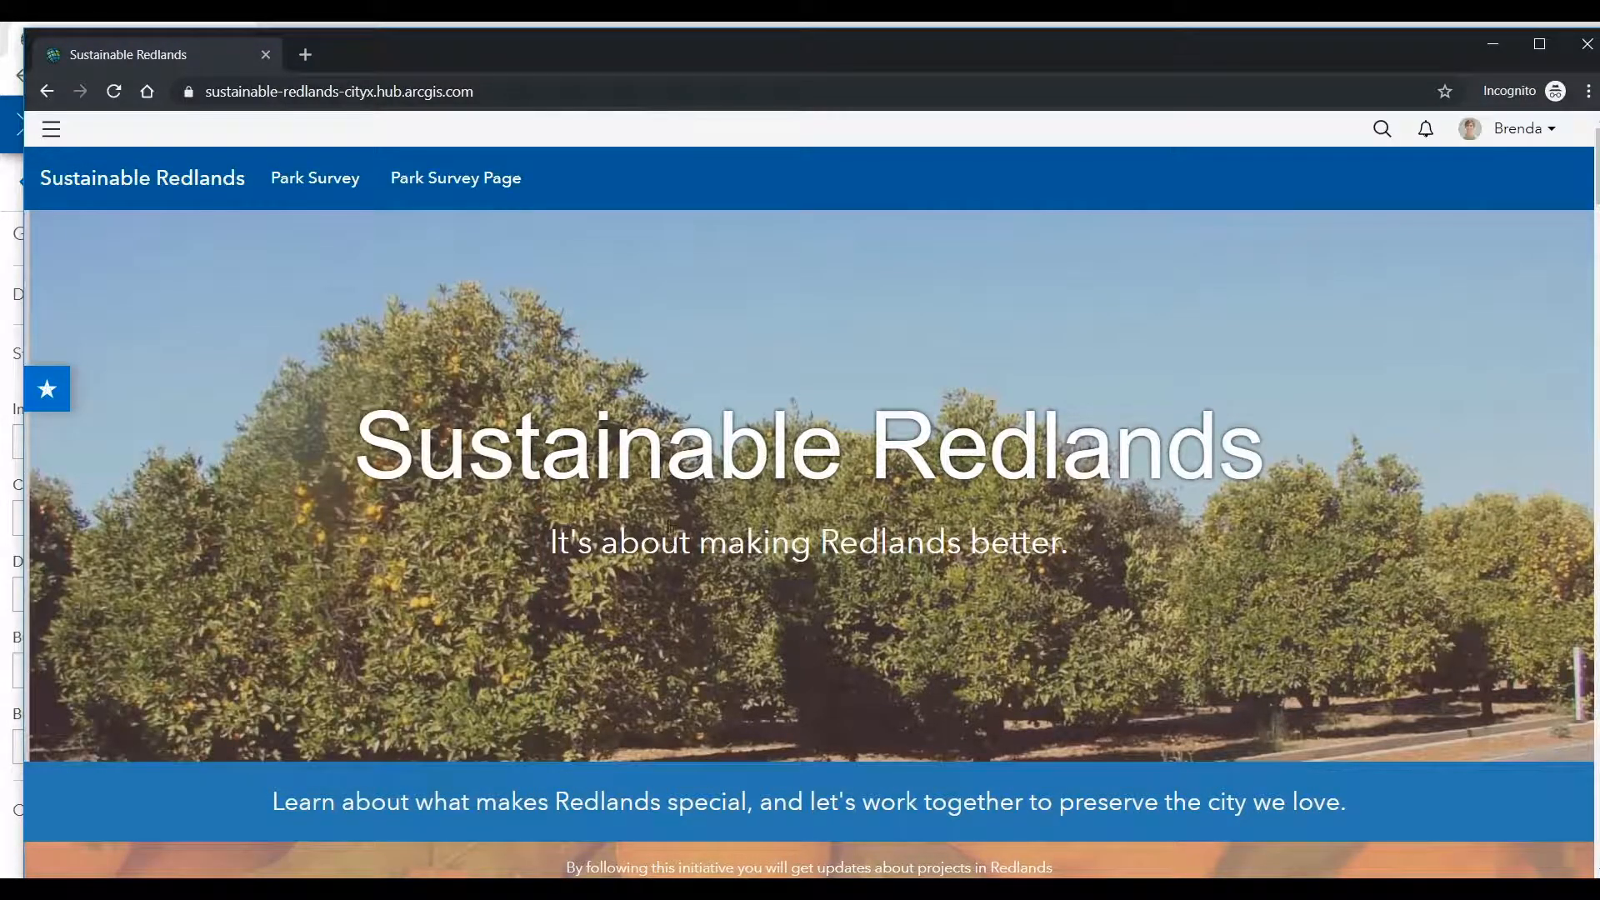
scroll(668, 525, "down", 6)
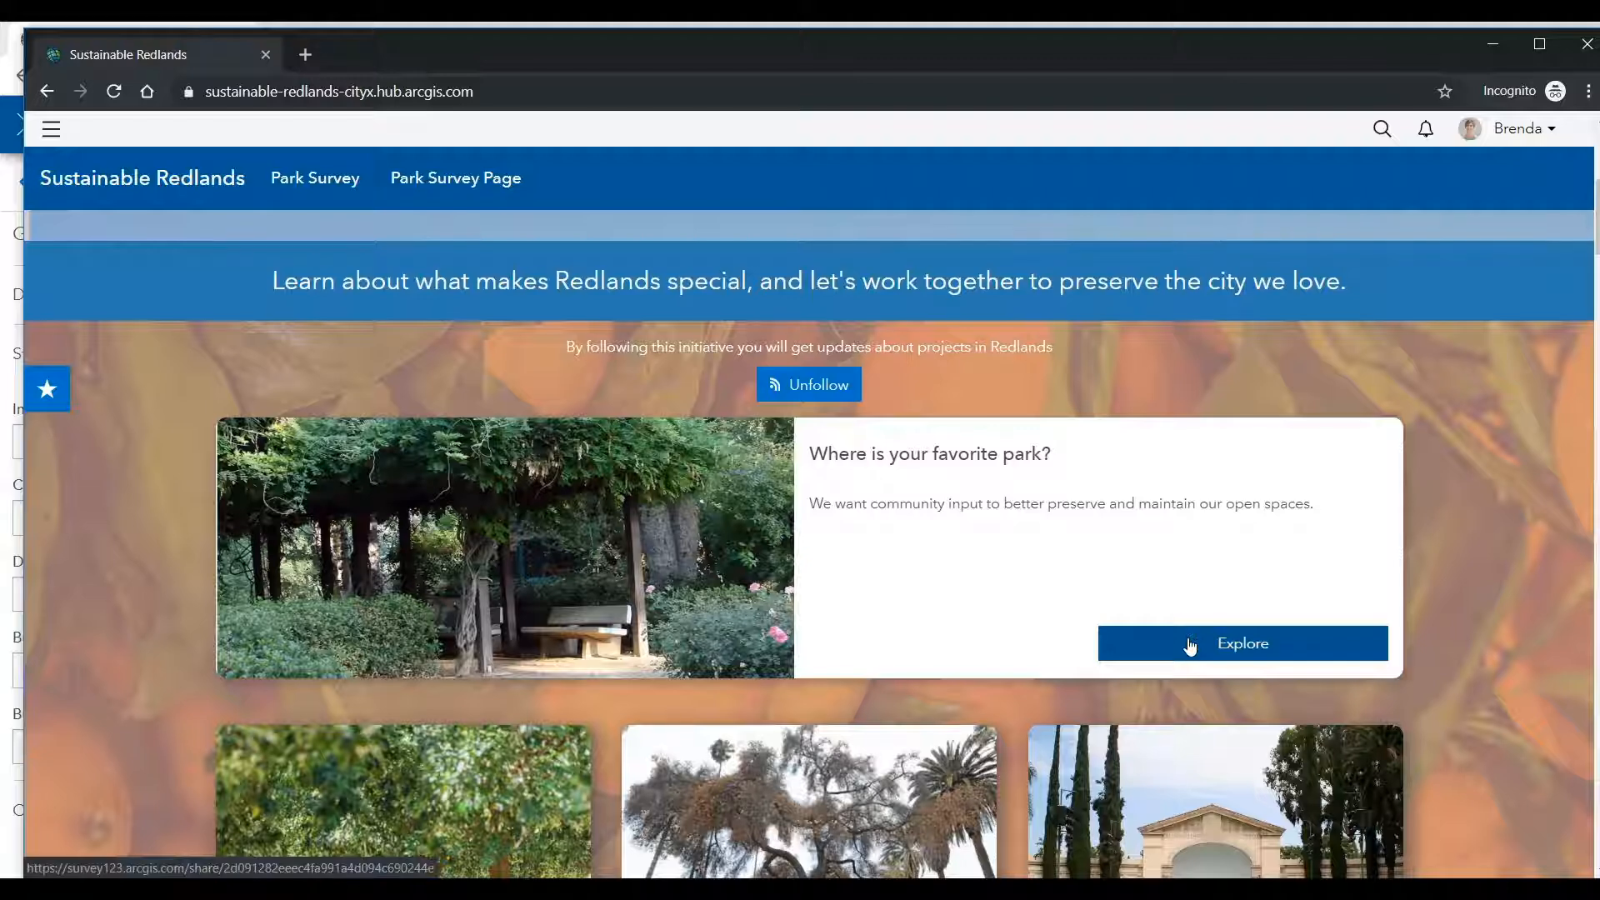
left_click(1105, 643)
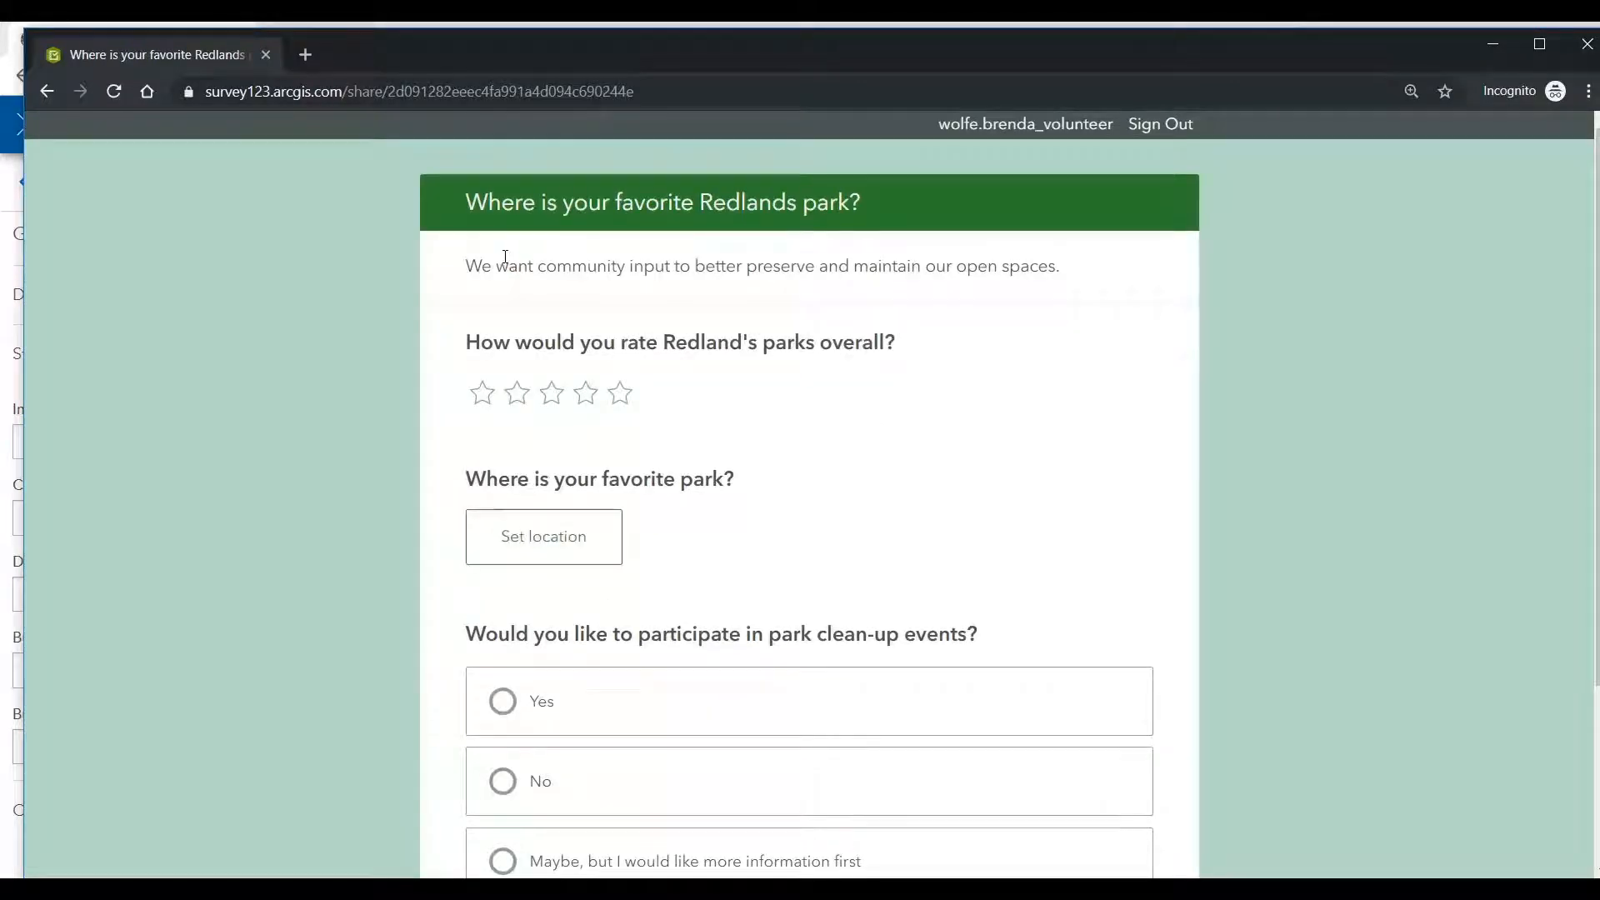
left_click(47, 90)
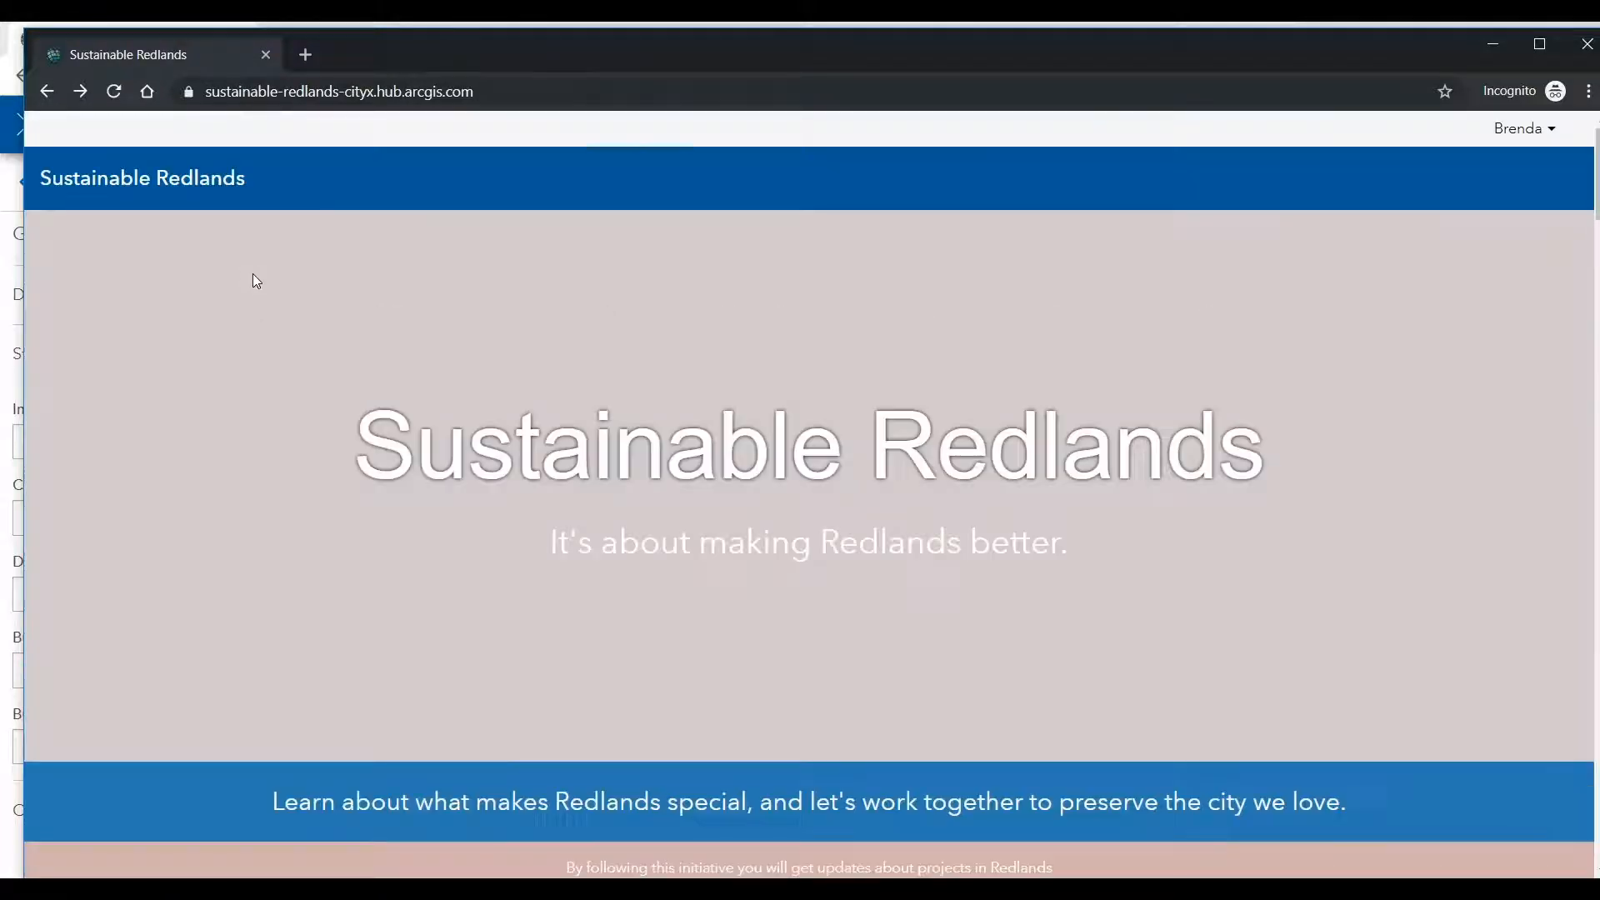
scroll(628, 637, "down", 5)
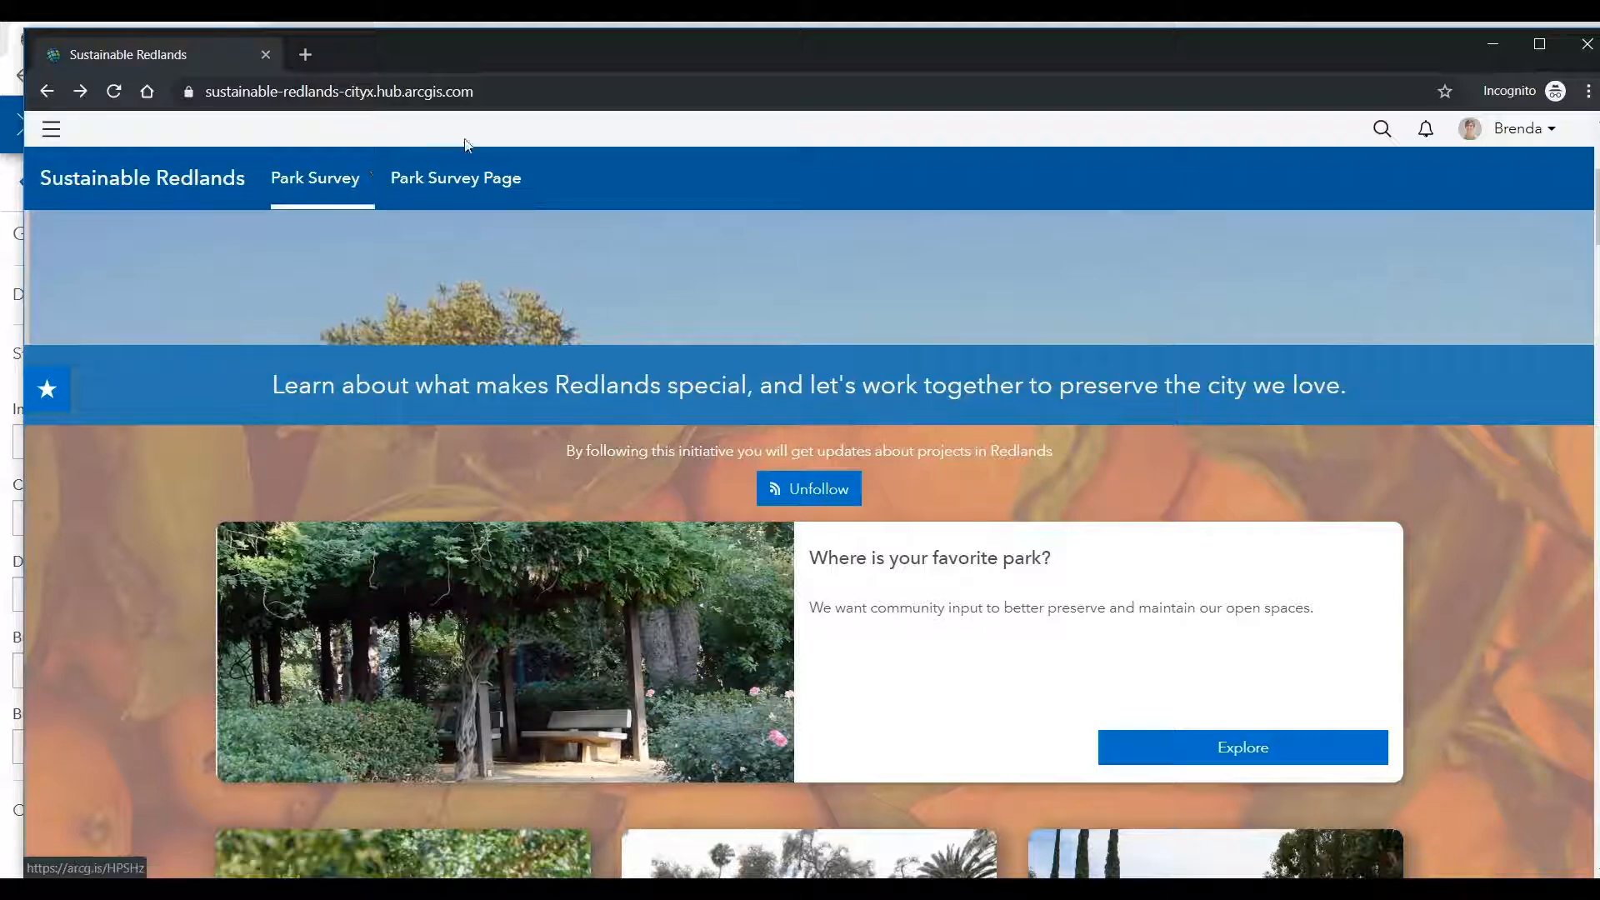
- Return to the site editor, leave the gallery settings, and open the header's menu link settings
left_click_drag(497, 58, 0, 103)
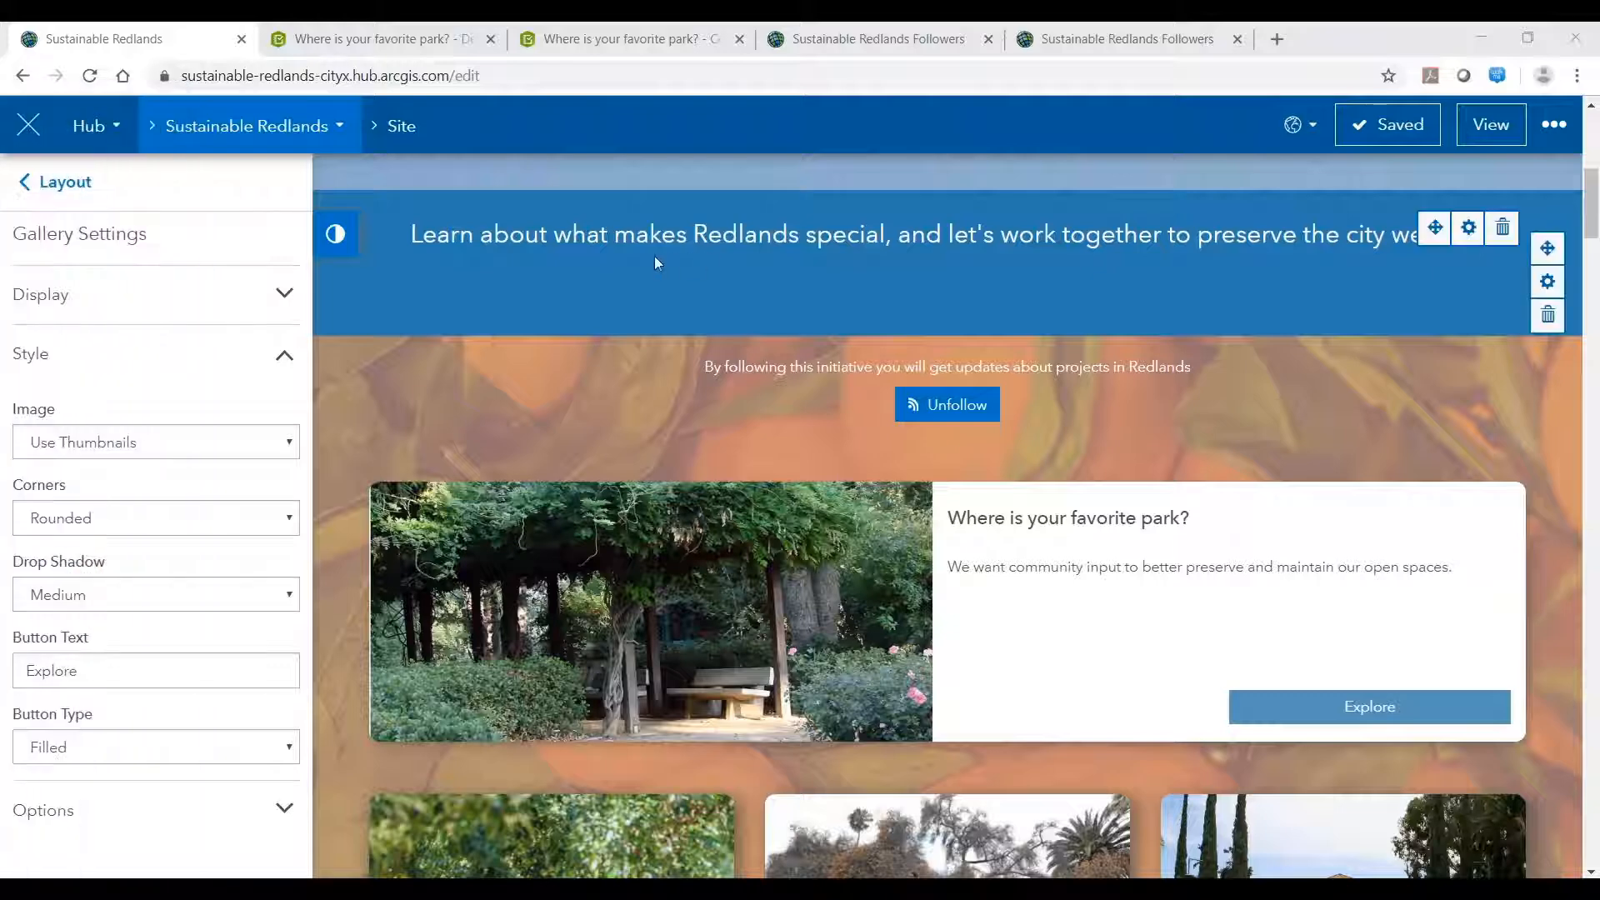
scroll(430, 289, "up", 5)
scroll(424, 262, "up", 3)
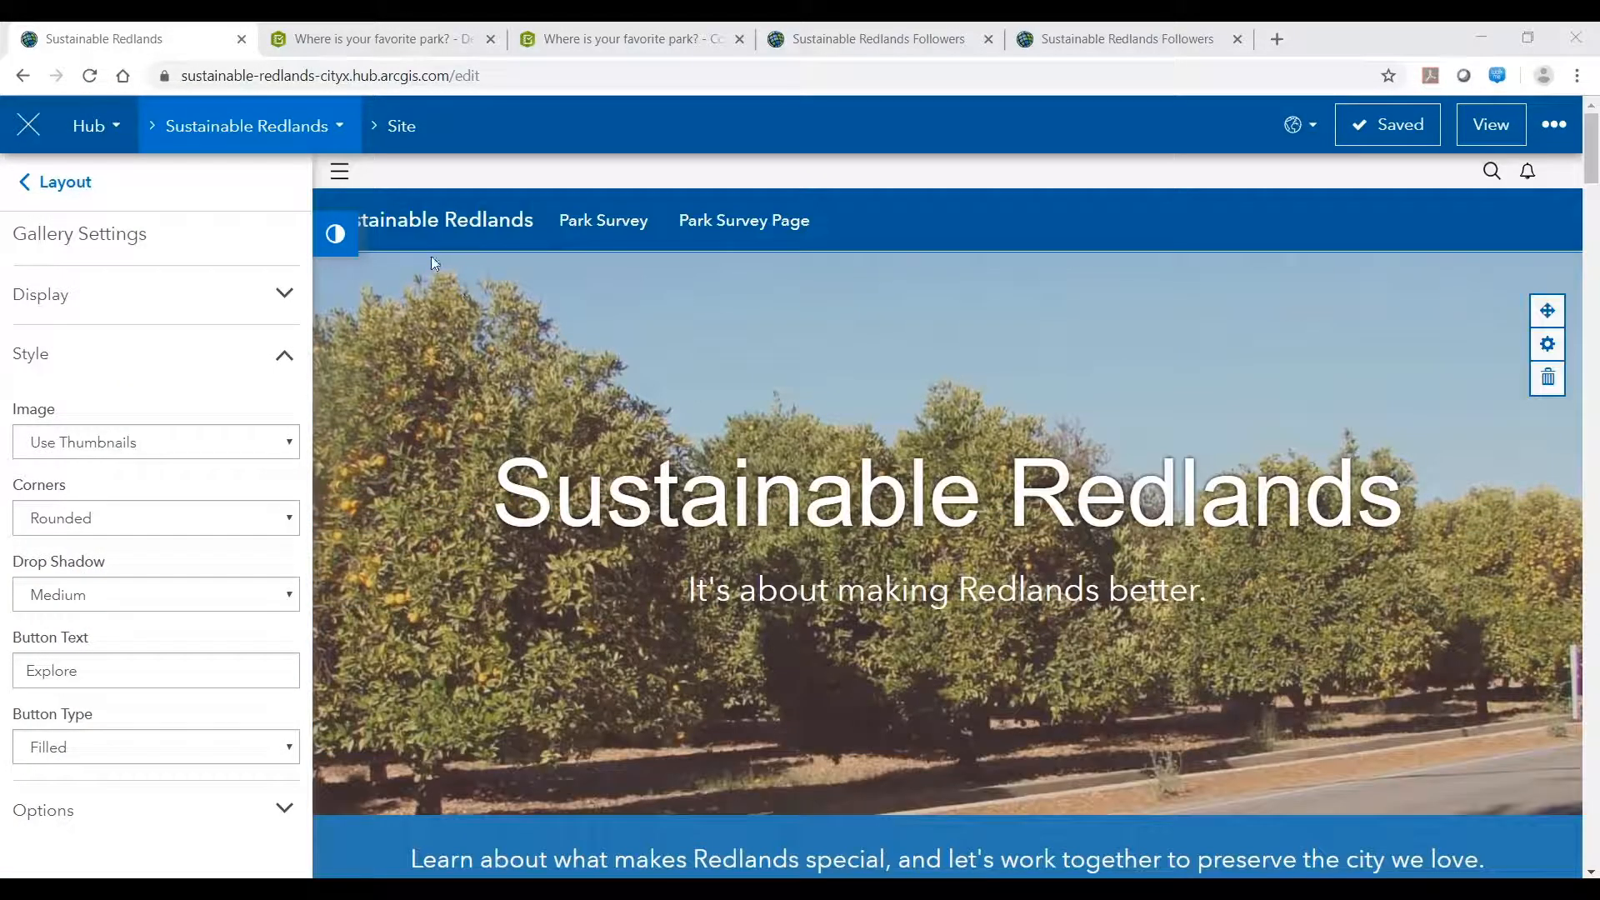
left_click(78, 199)
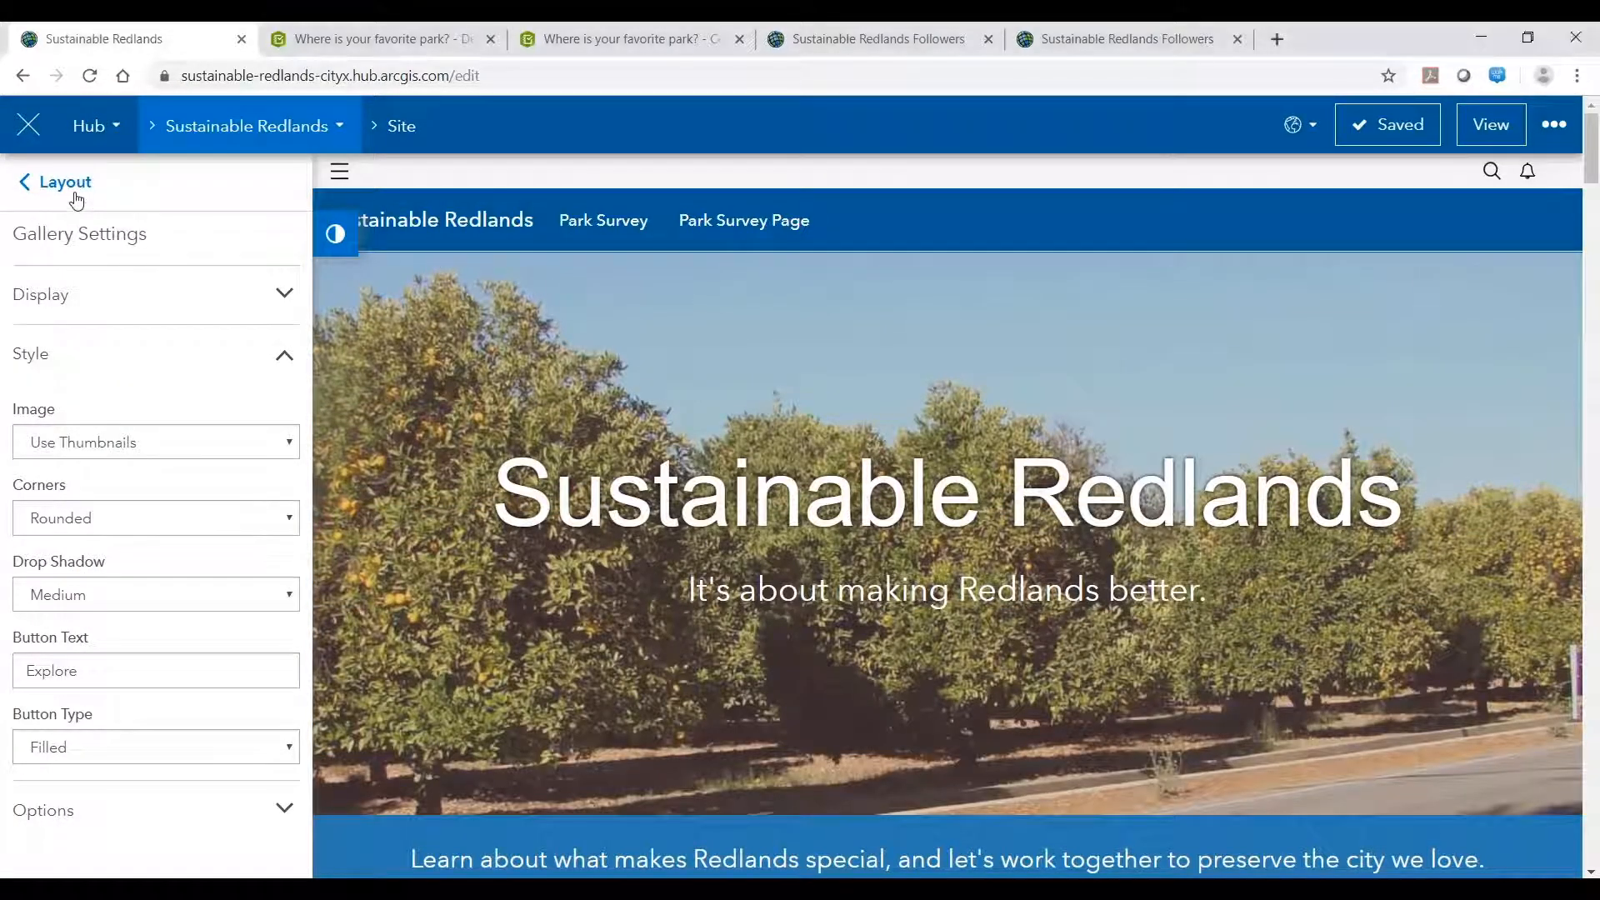
left_click(67, 183)
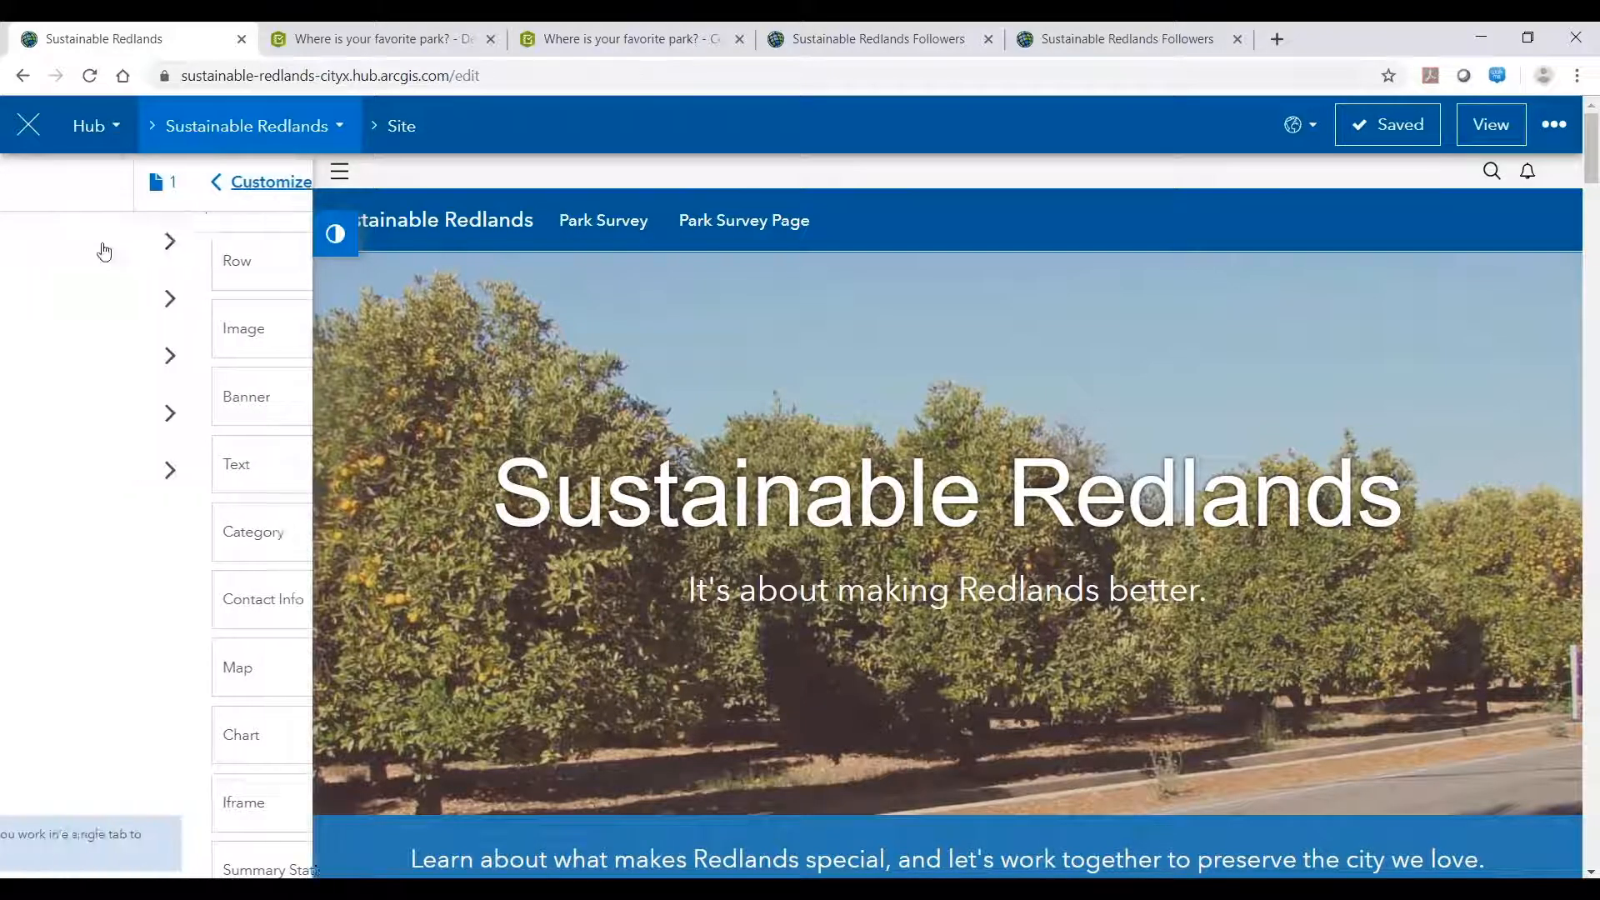
left_click(54, 302)
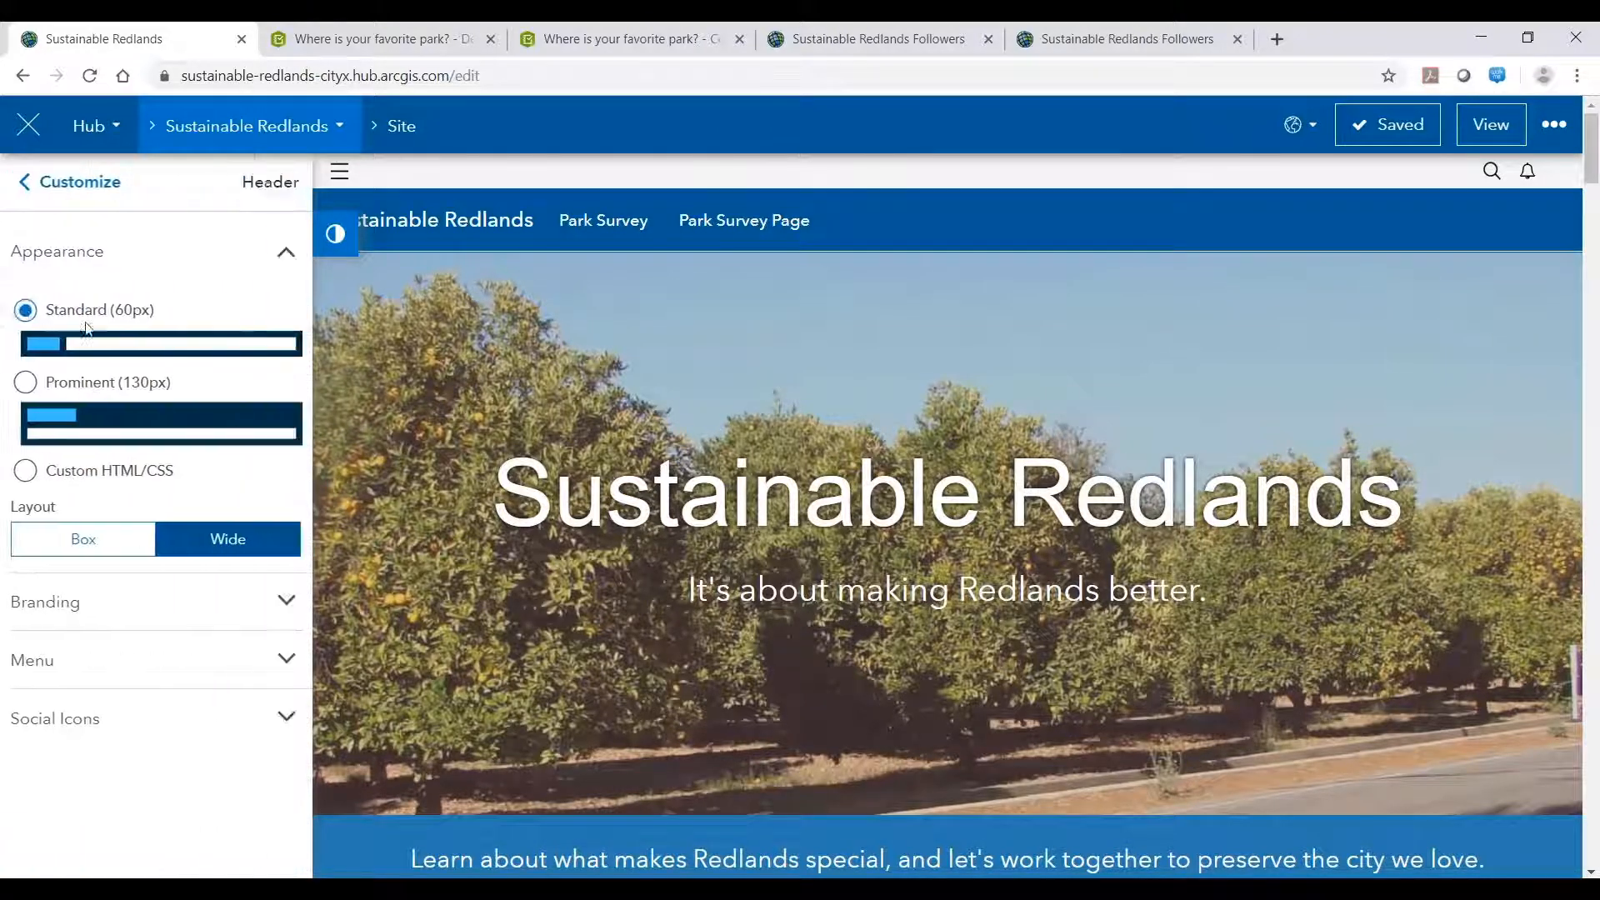
left_click(86, 665)
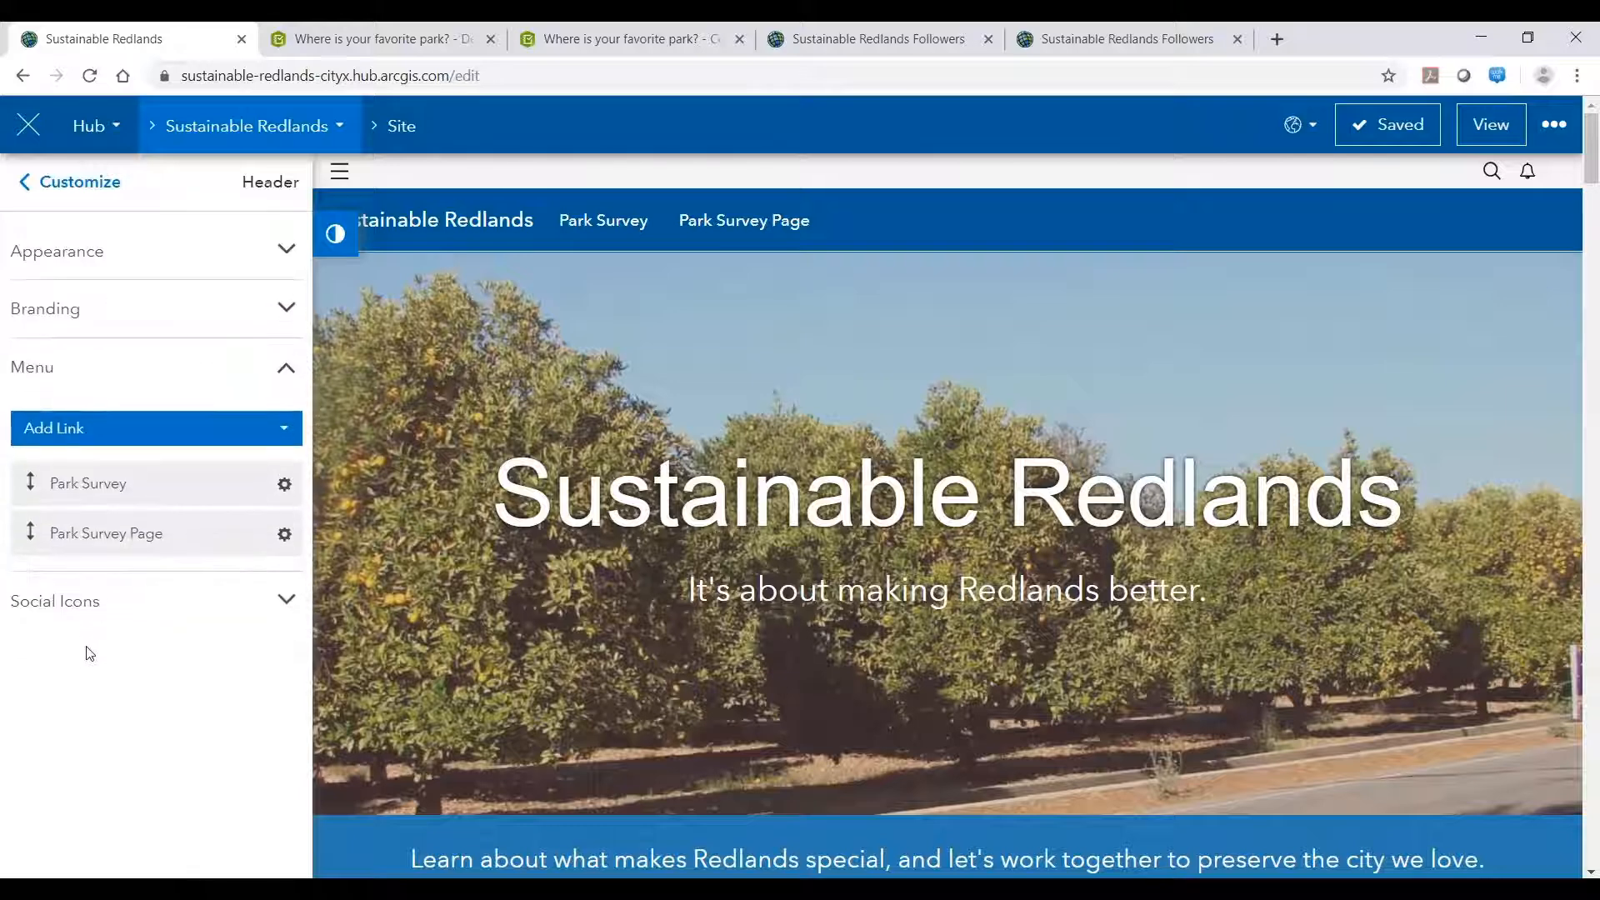
- Review the Park Survey menu link's name, destination and new-tab option, and save the link
left_click(285, 488)
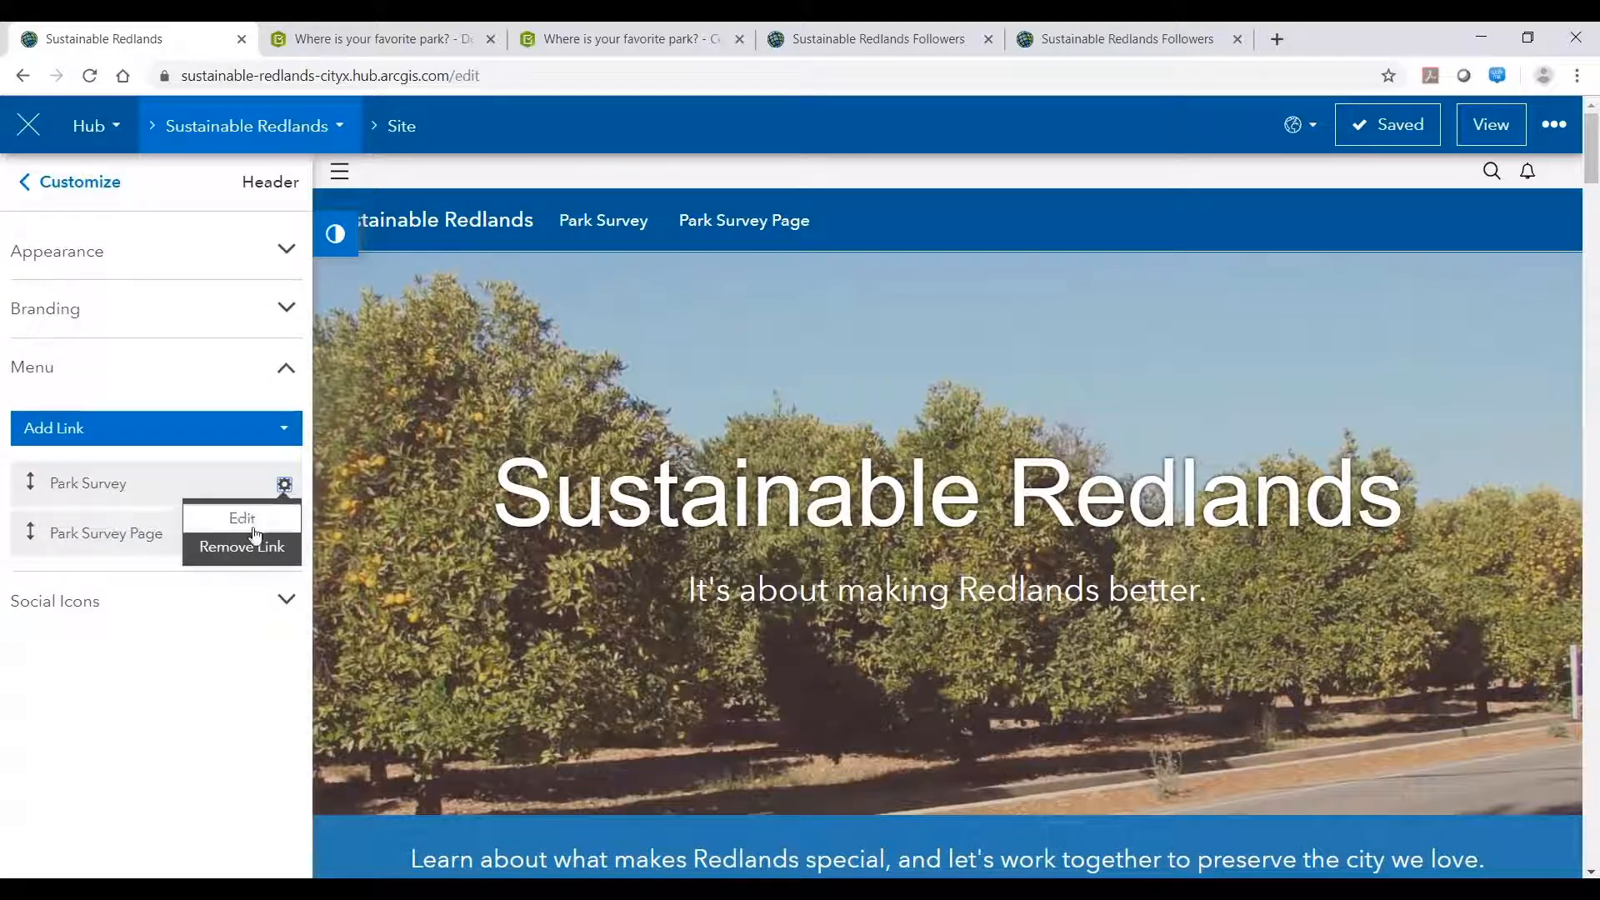
left_click(238, 515)
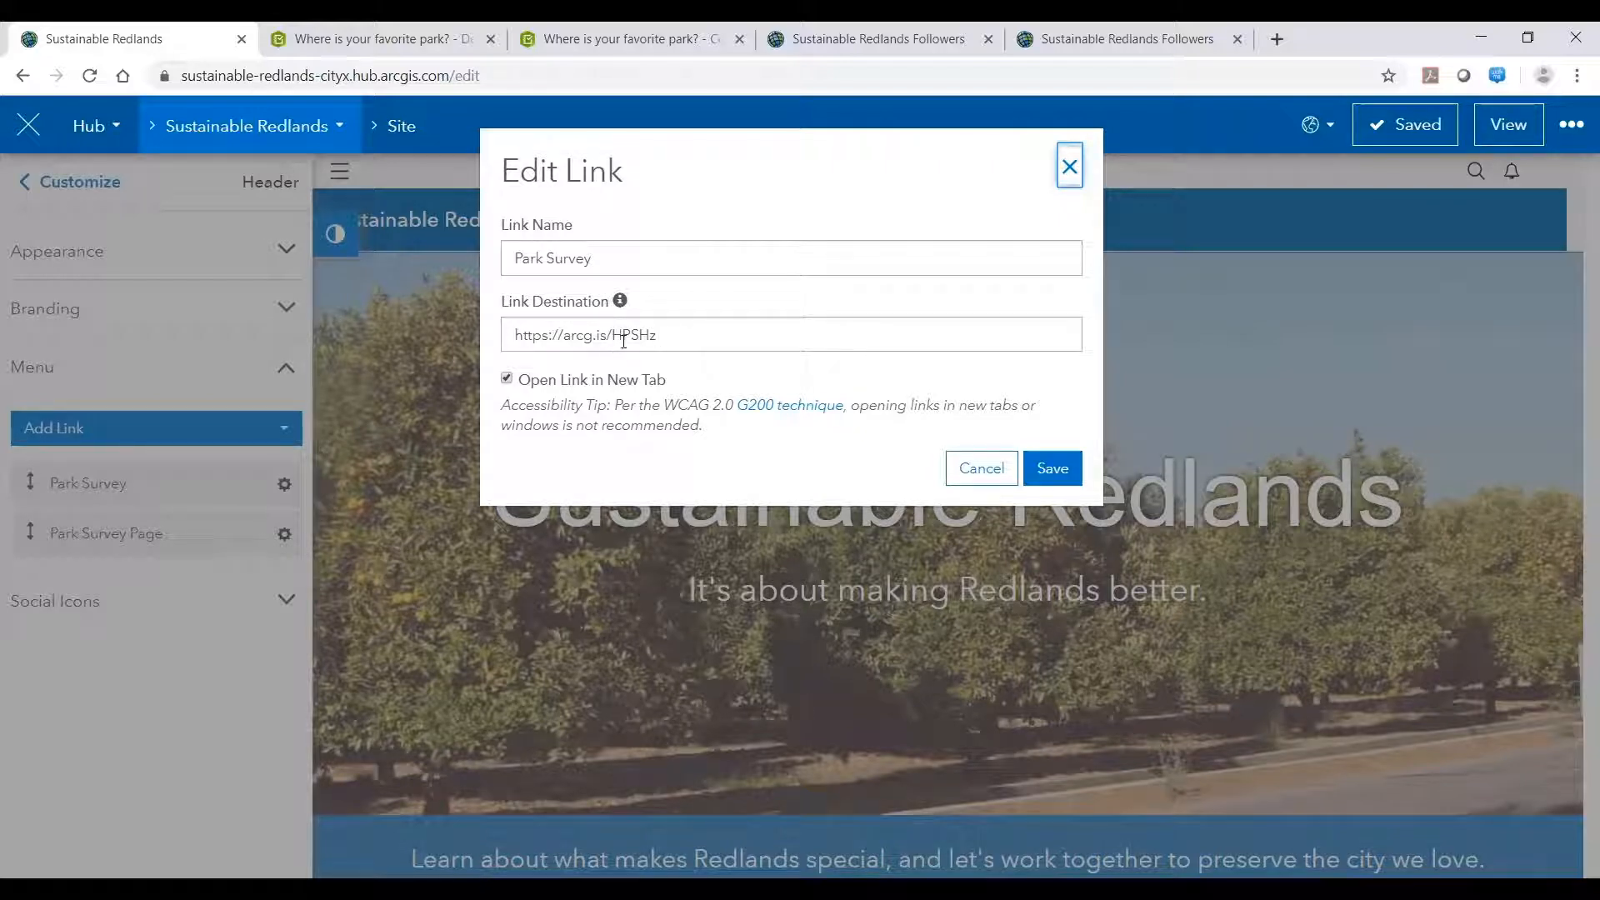
left_click(1052, 469)
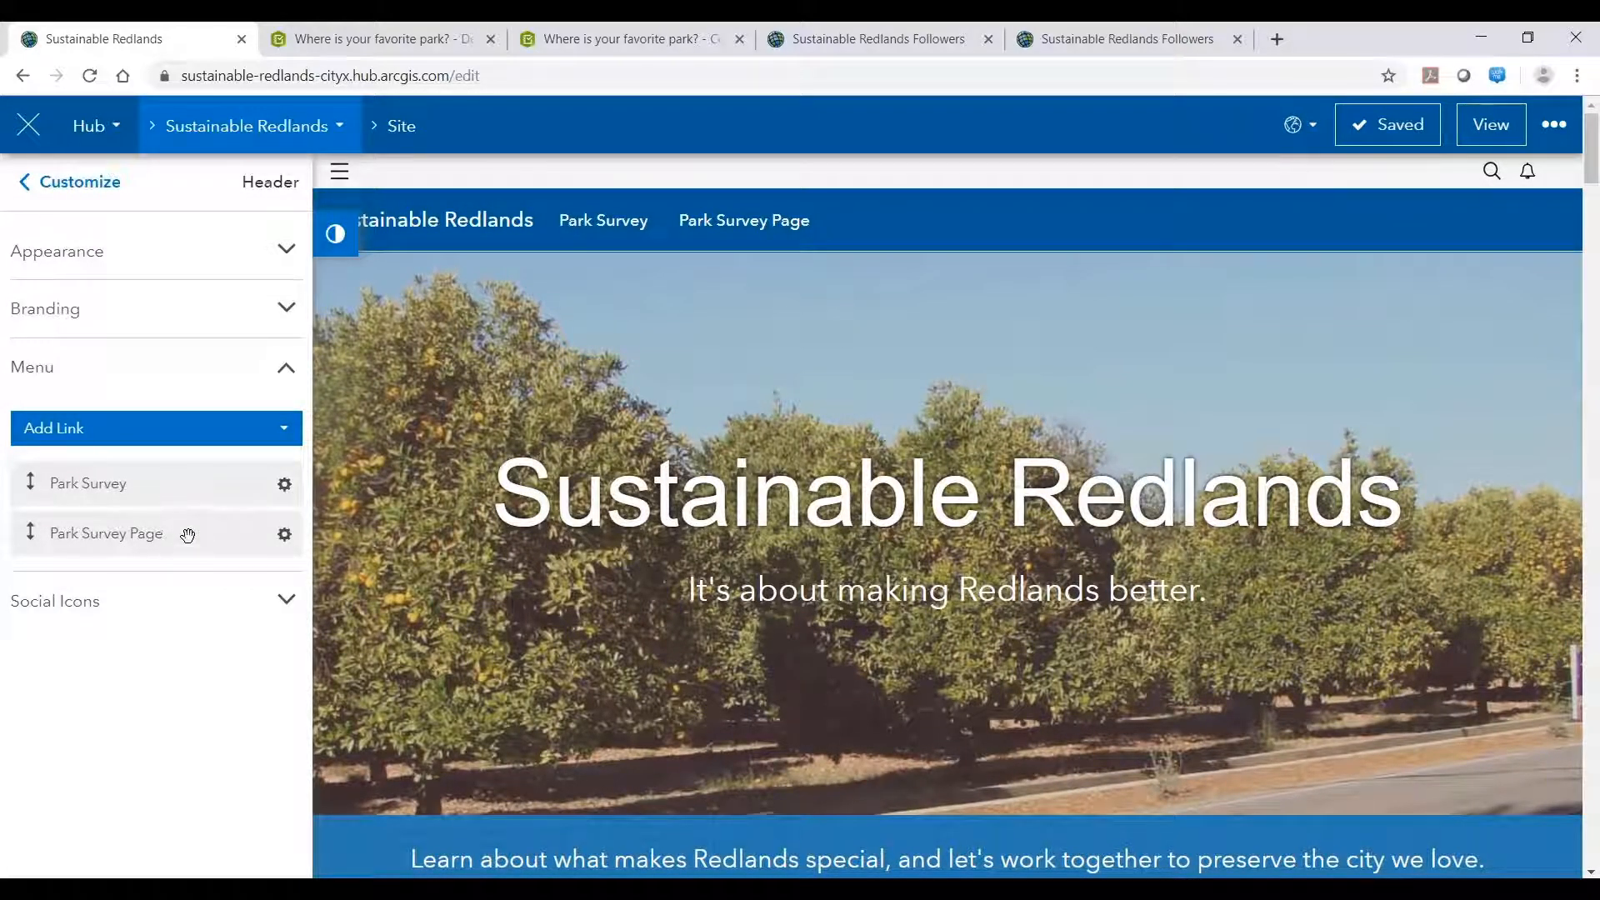
- Open Park Survey Page from the site's list of pages and examine its solo gallery card and iframed survey
left_click(121, 191)
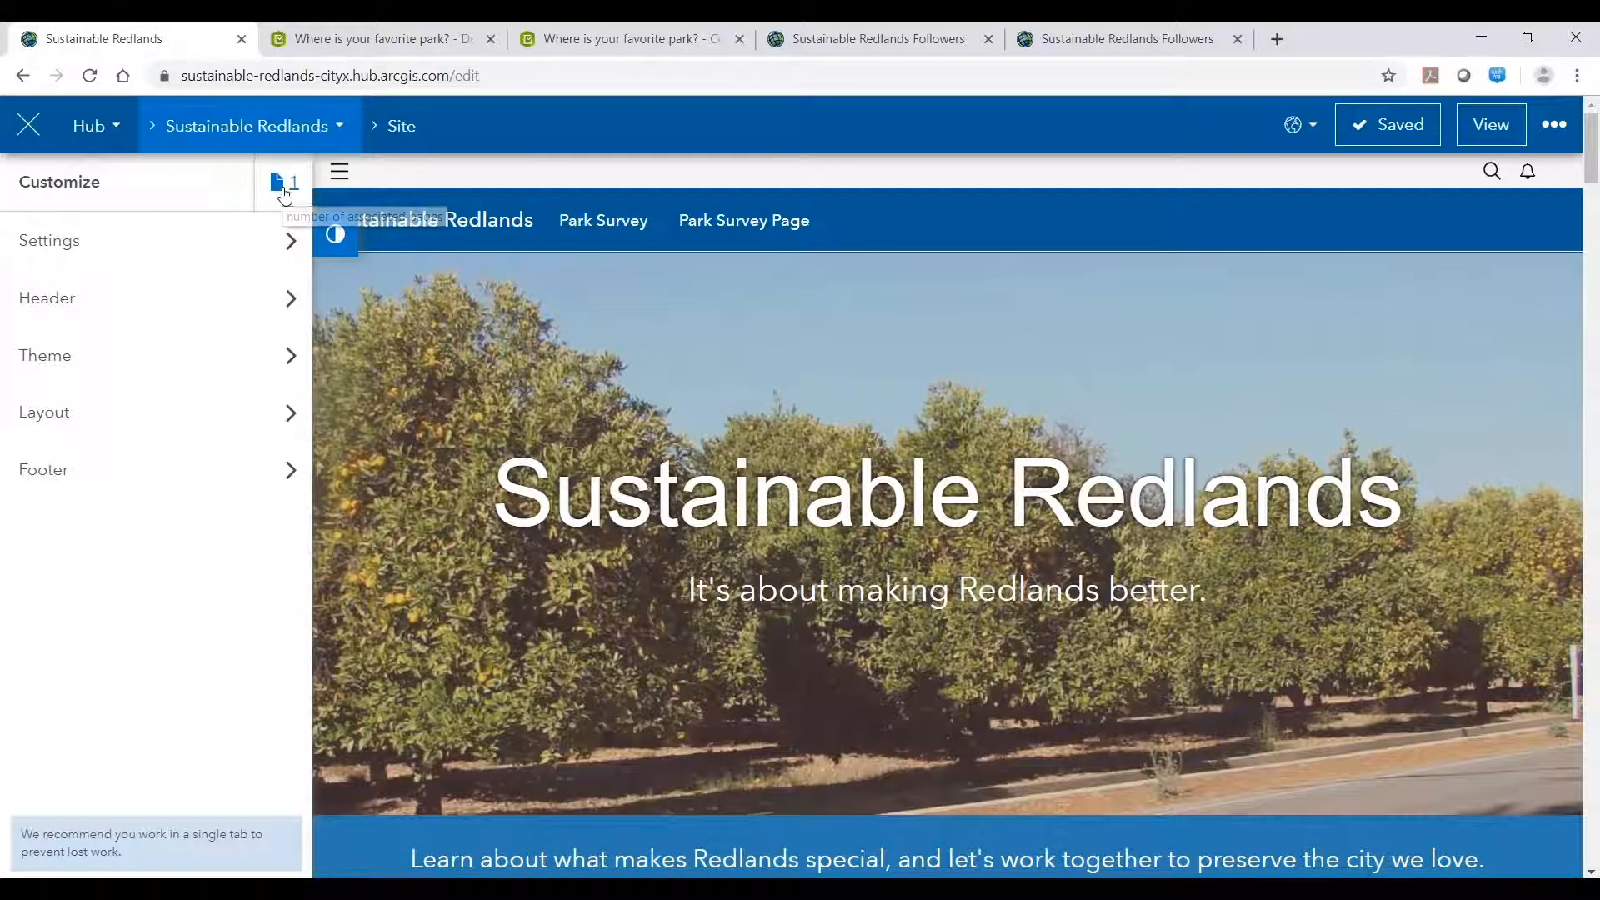
left_click(283, 192)
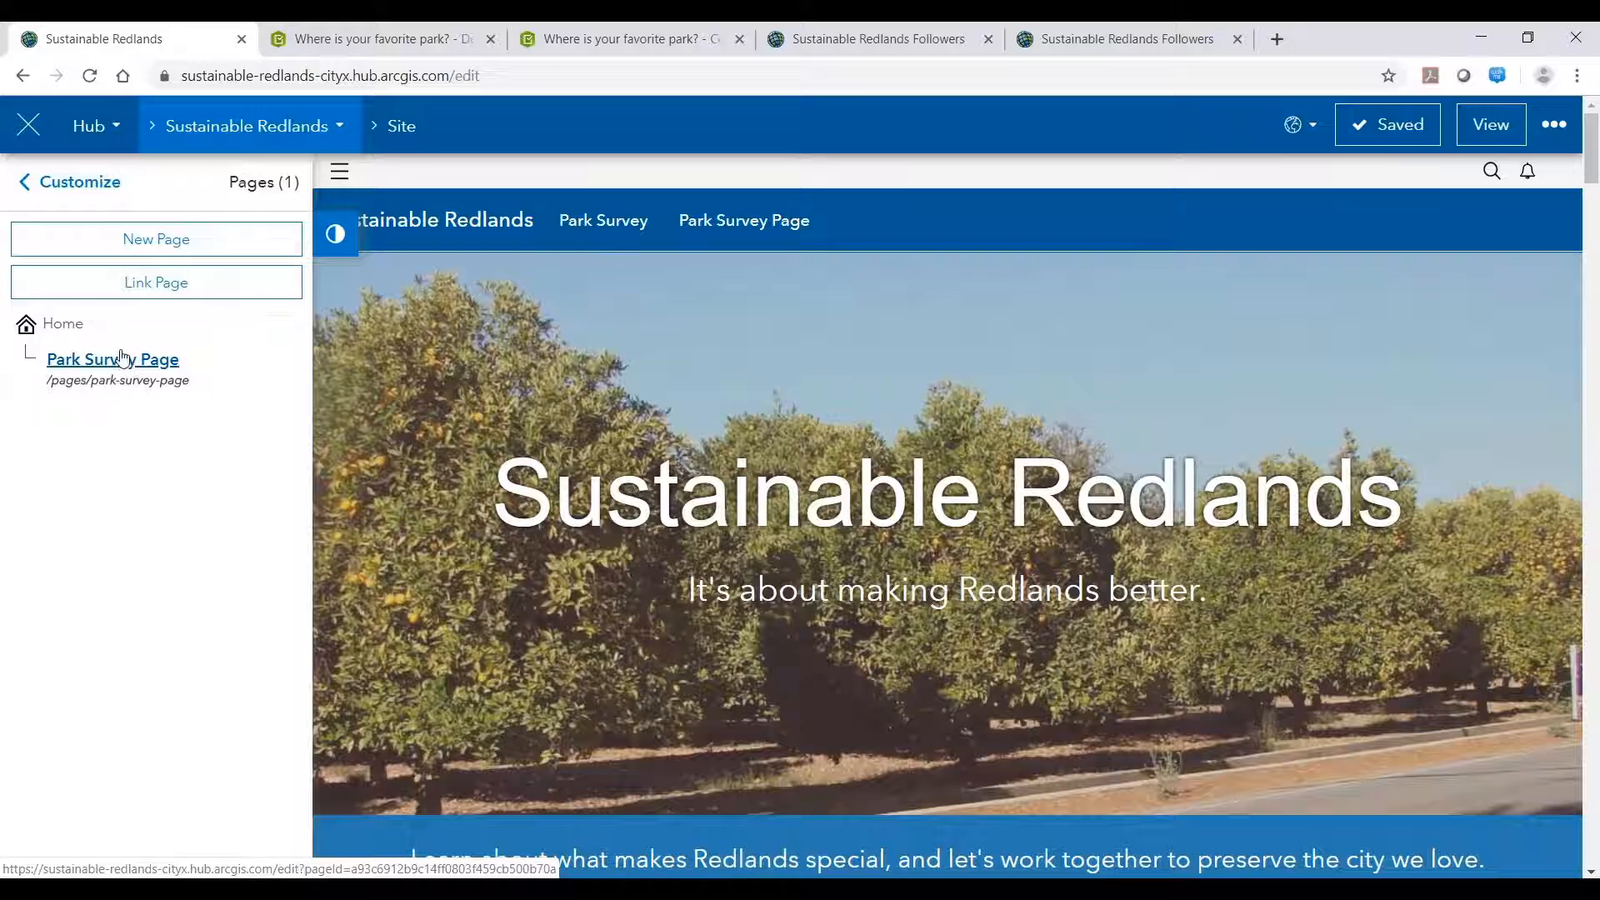
left_click(123, 358)
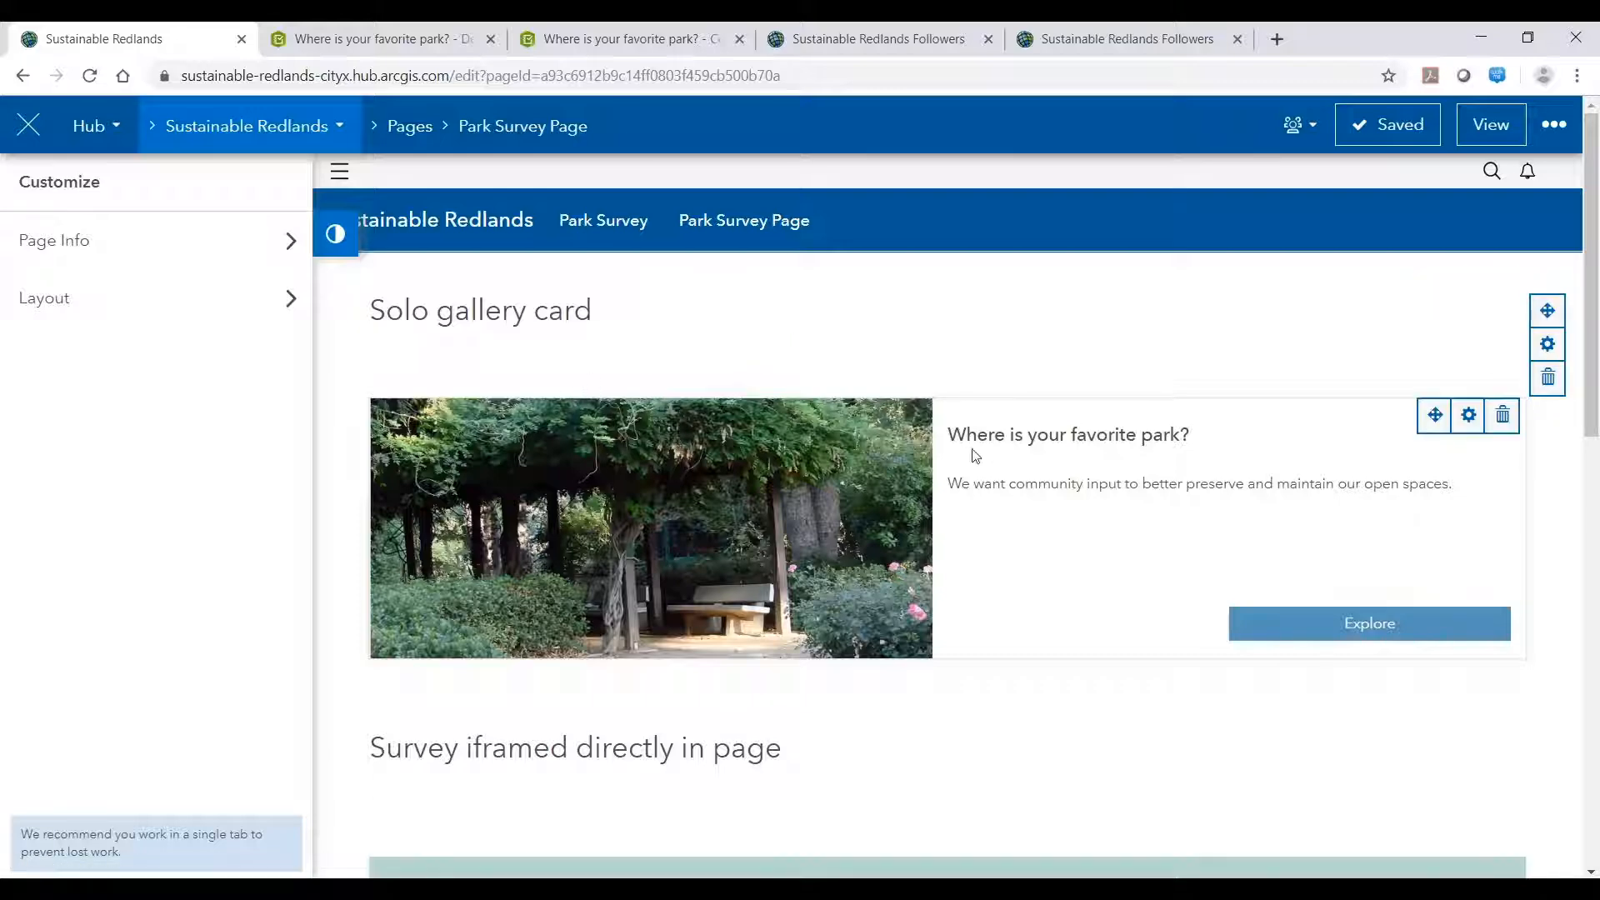
scroll(973, 481, "down", 2)
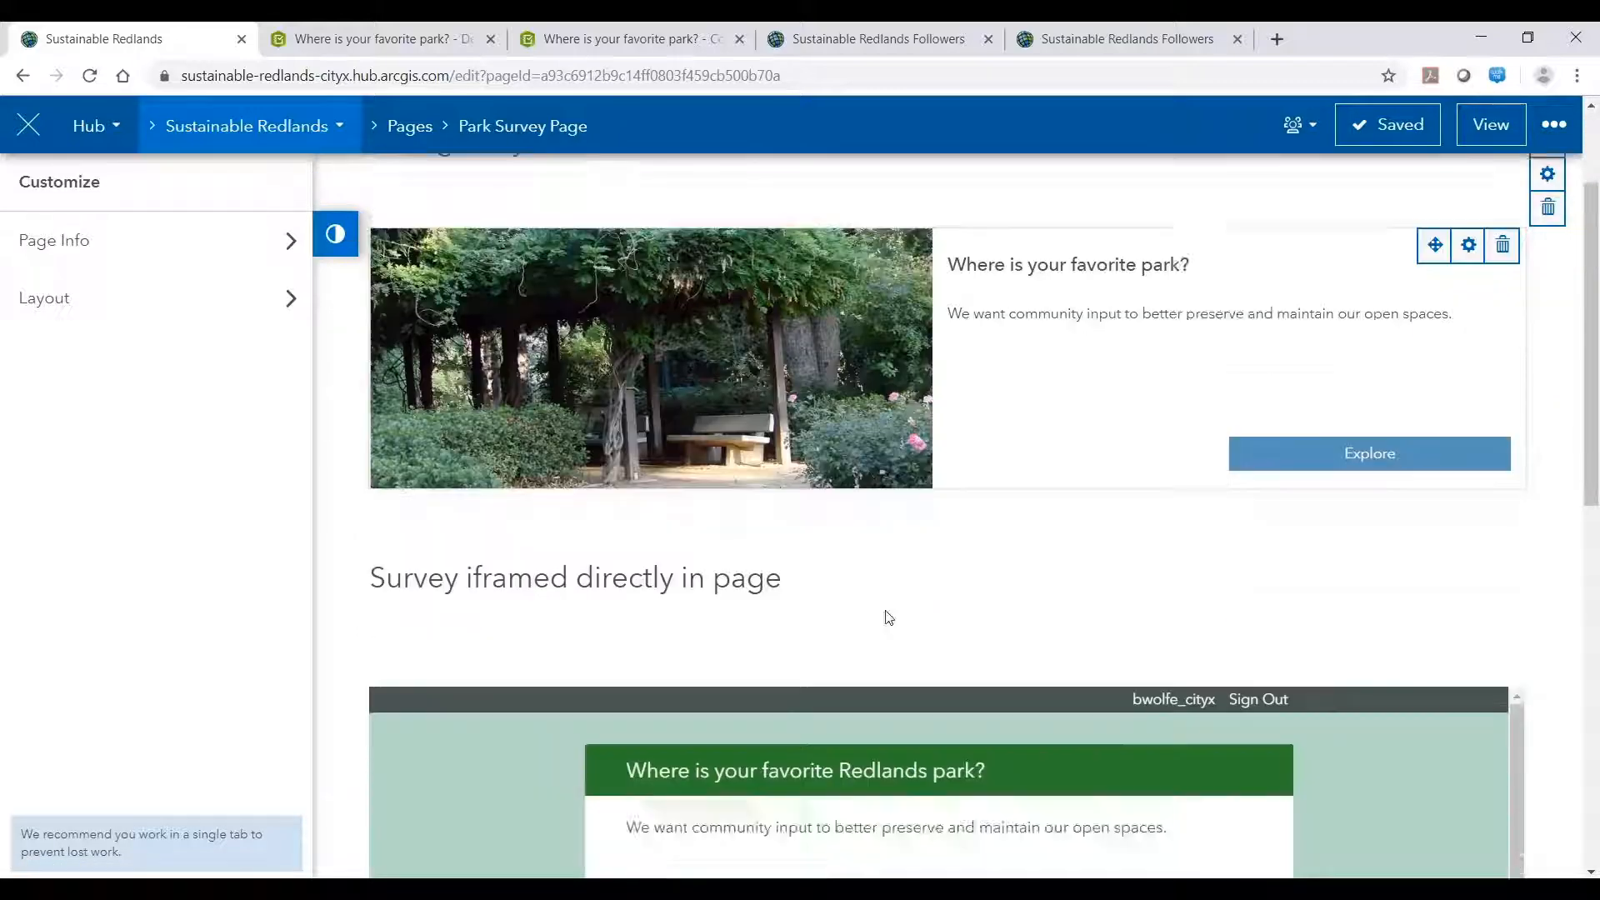
scroll(889, 617, "down", 3)
scroll(1048, 597, "down", 1)
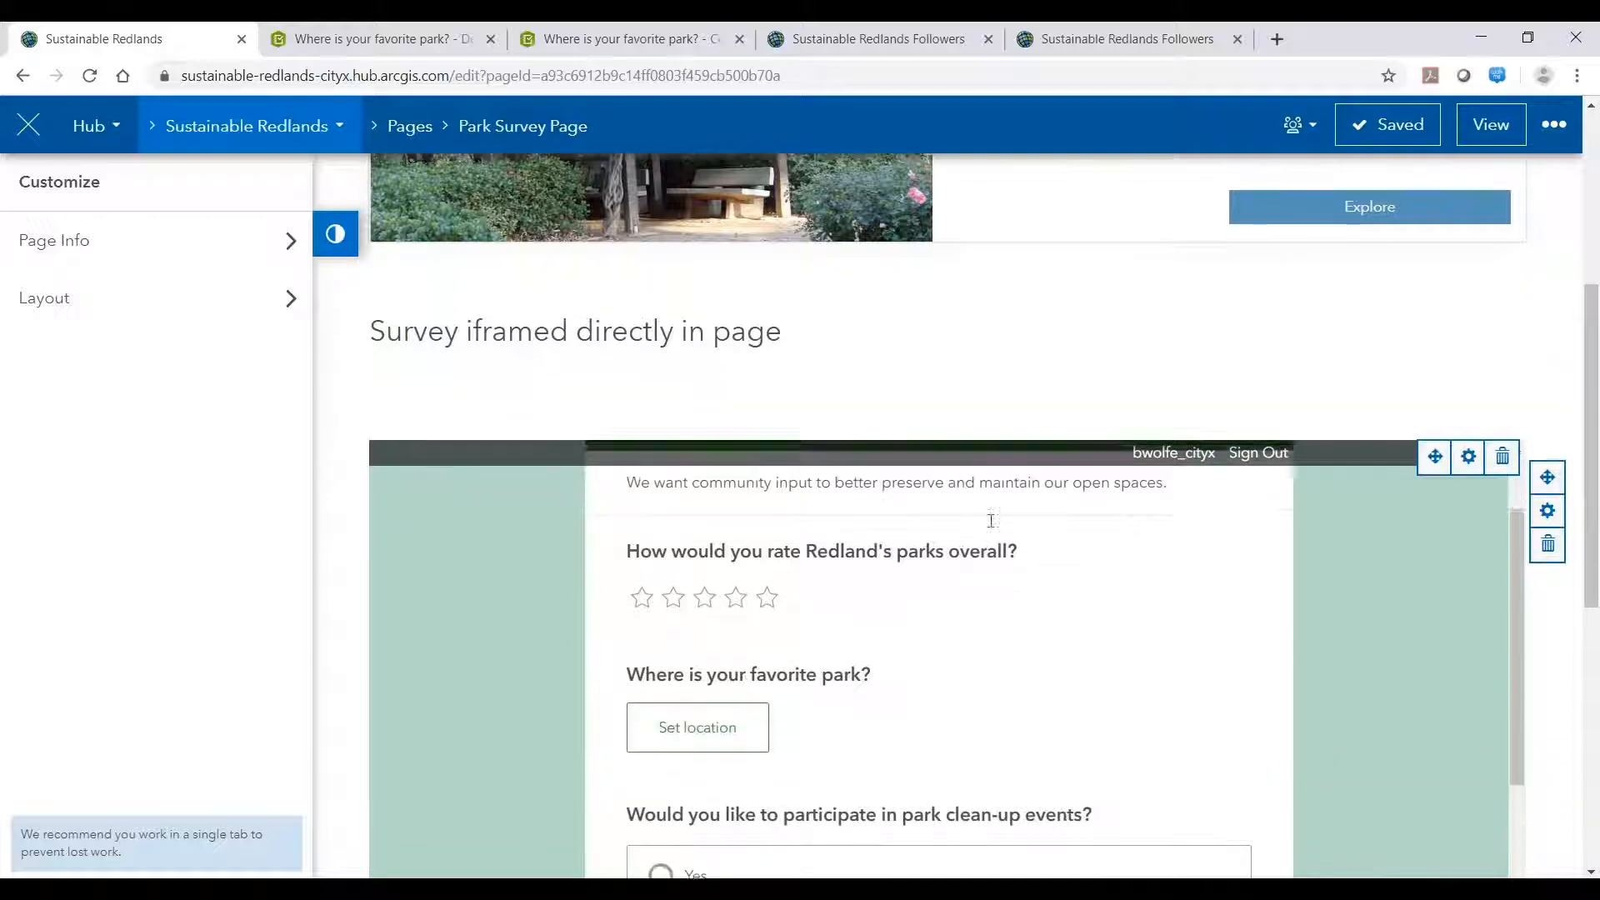
scroll(991, 520, "up", 1)
scroll(918, 444, "up", 4)
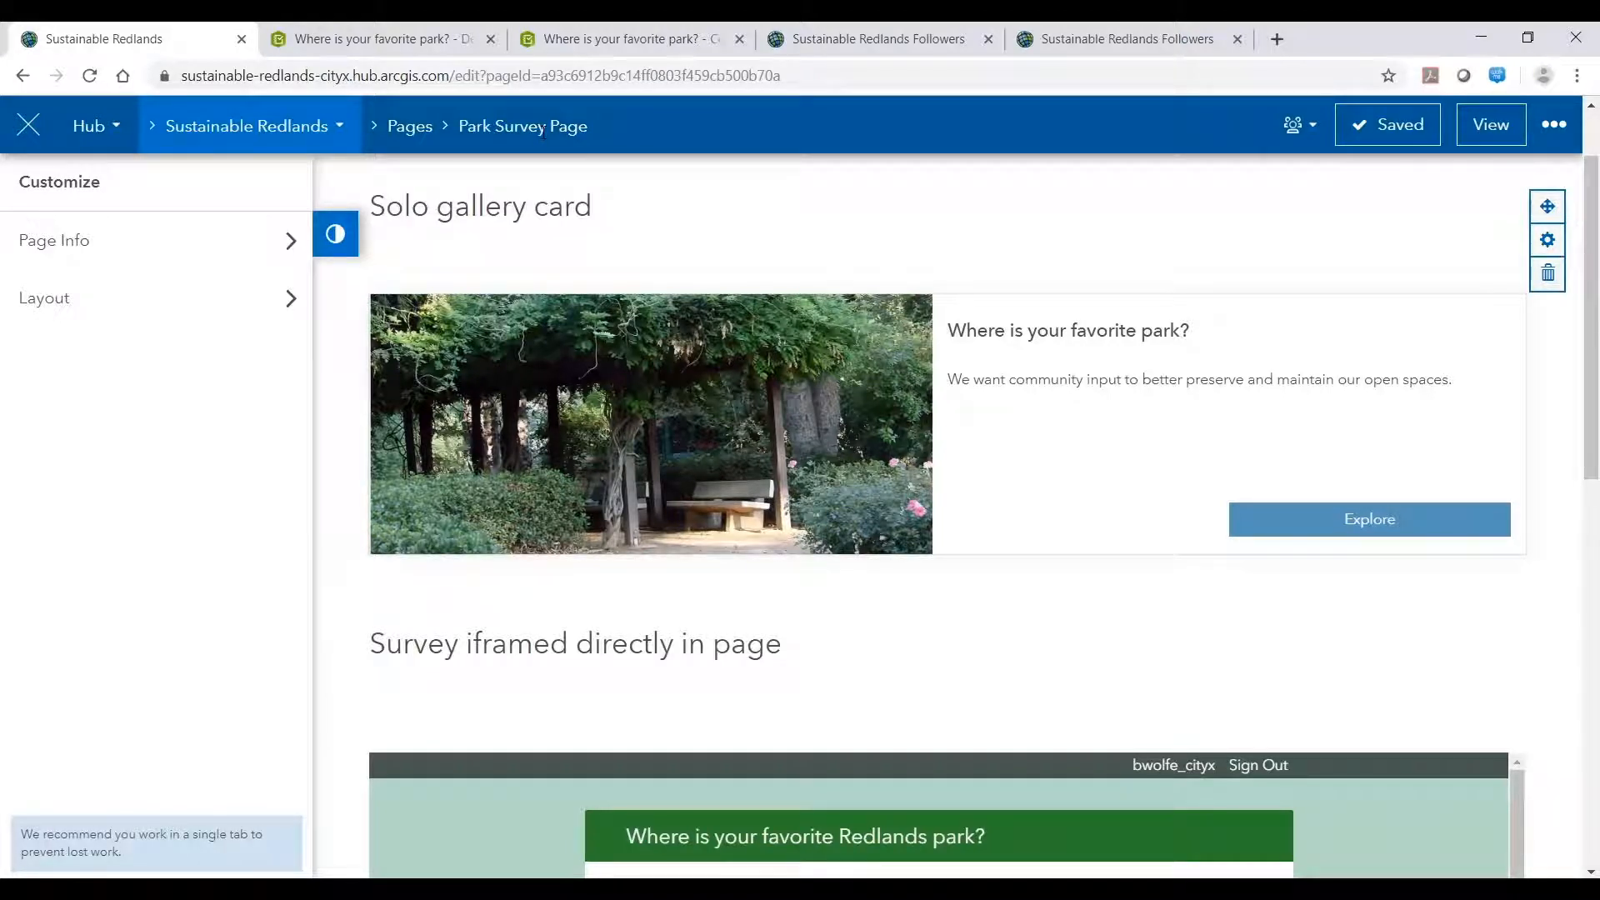
- Switch to the Sustainable Redlands Followers group in ArcGIS Online and view its content list
left_click(839, 42)
left_click(1230, 202)
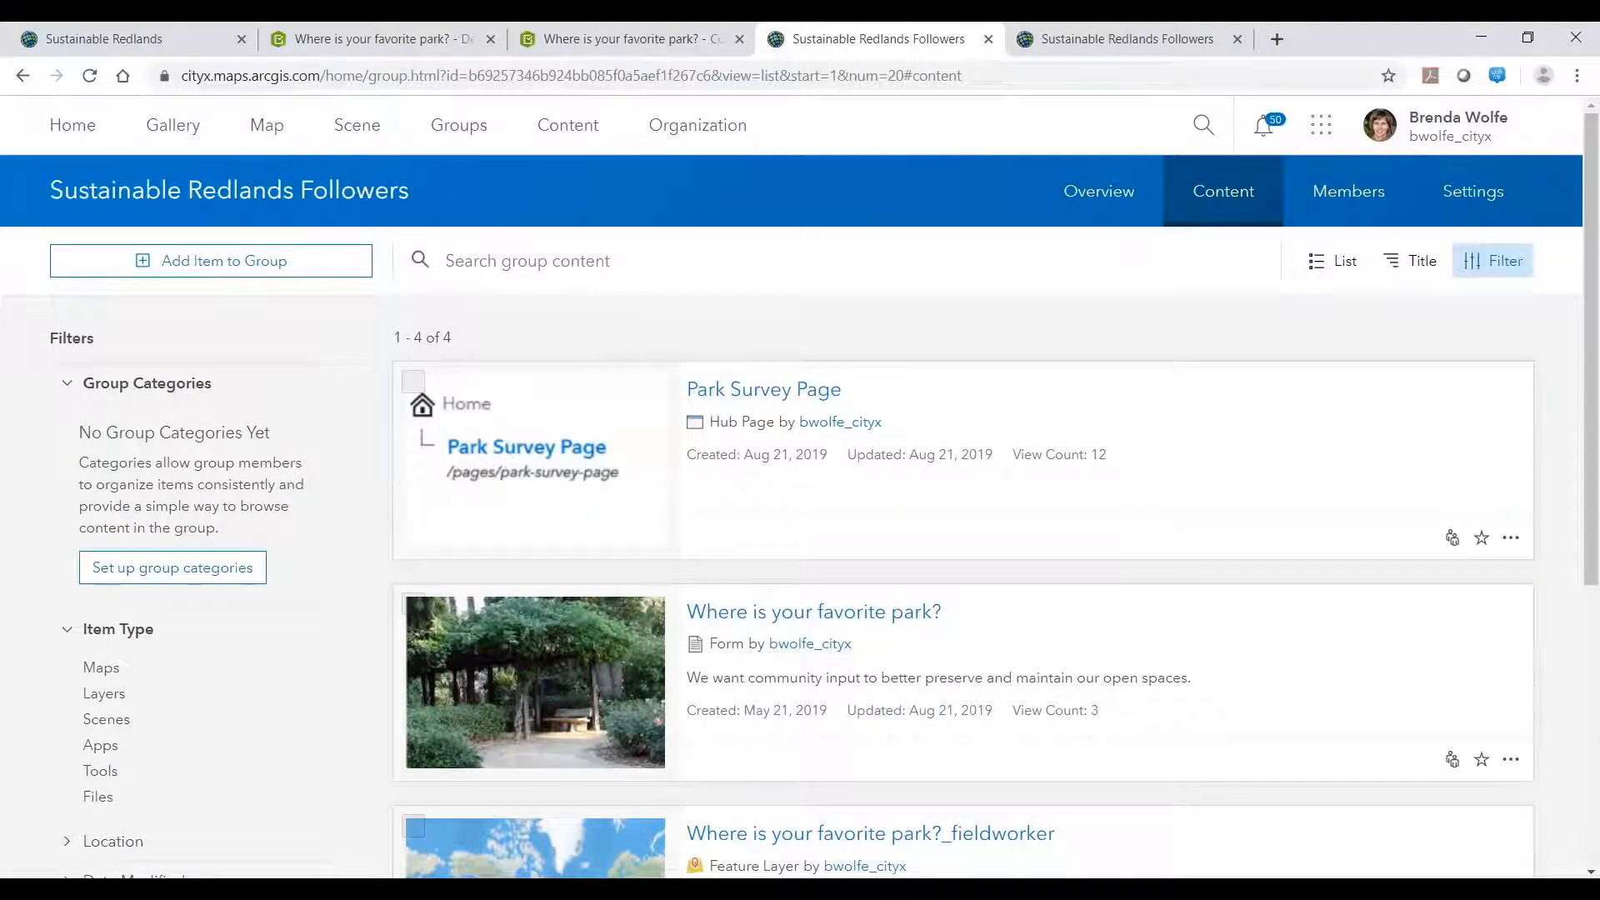
- Bring back the incognito window and sign the volunteer account out of the Sustainable Redlands site
left_click_drag(0, 83, 974, 67)
left_click(1497, 134)
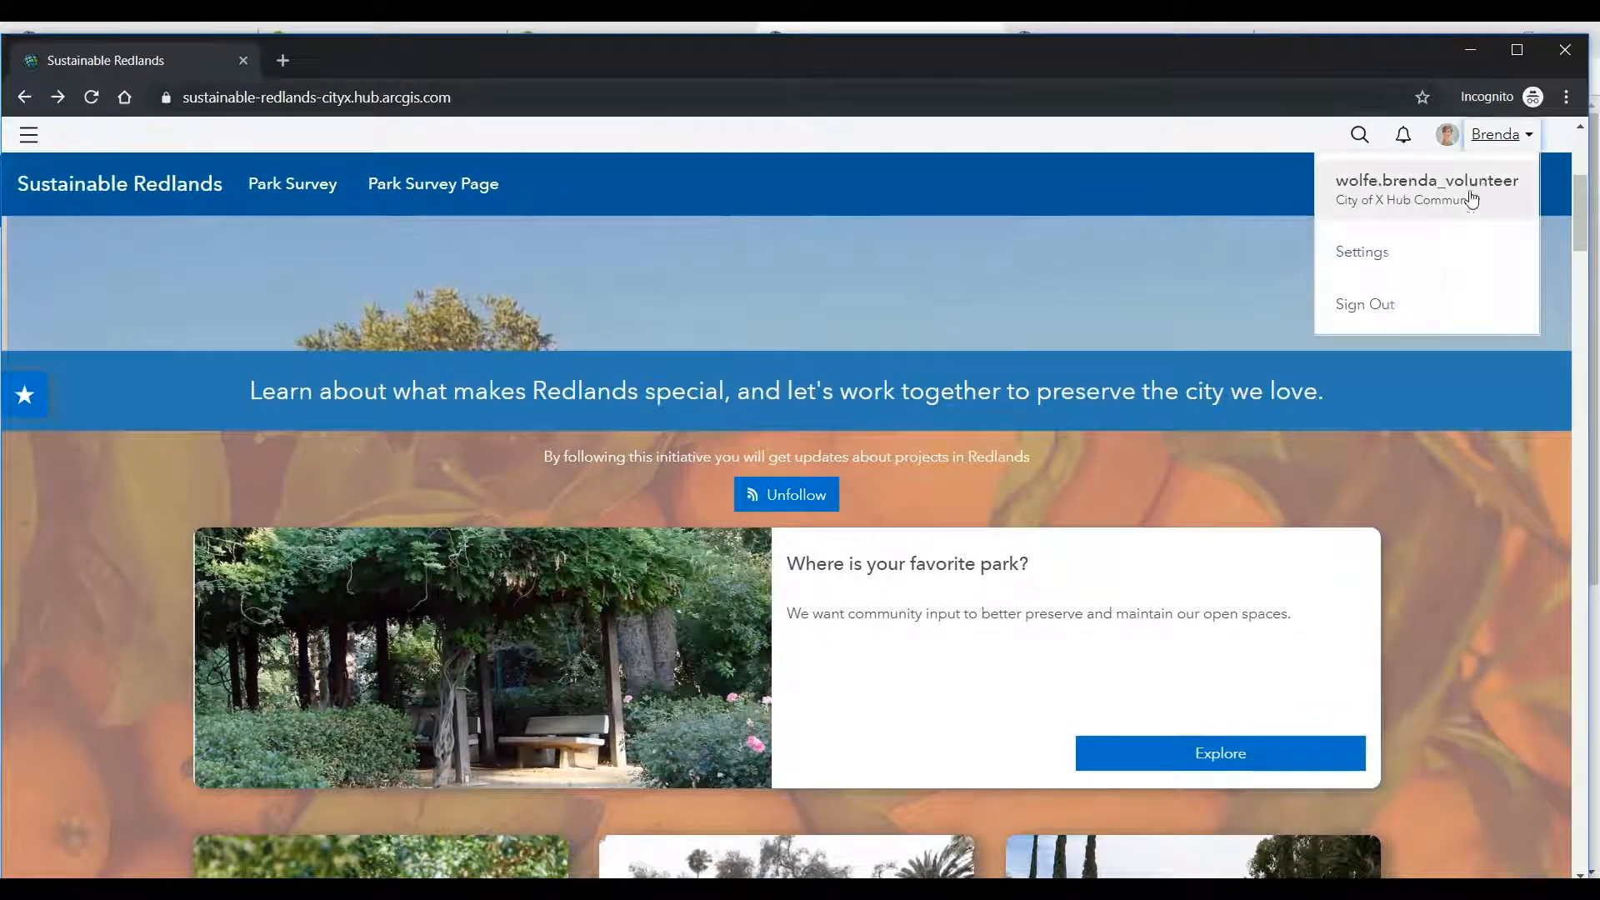
left_click(1366, 305)
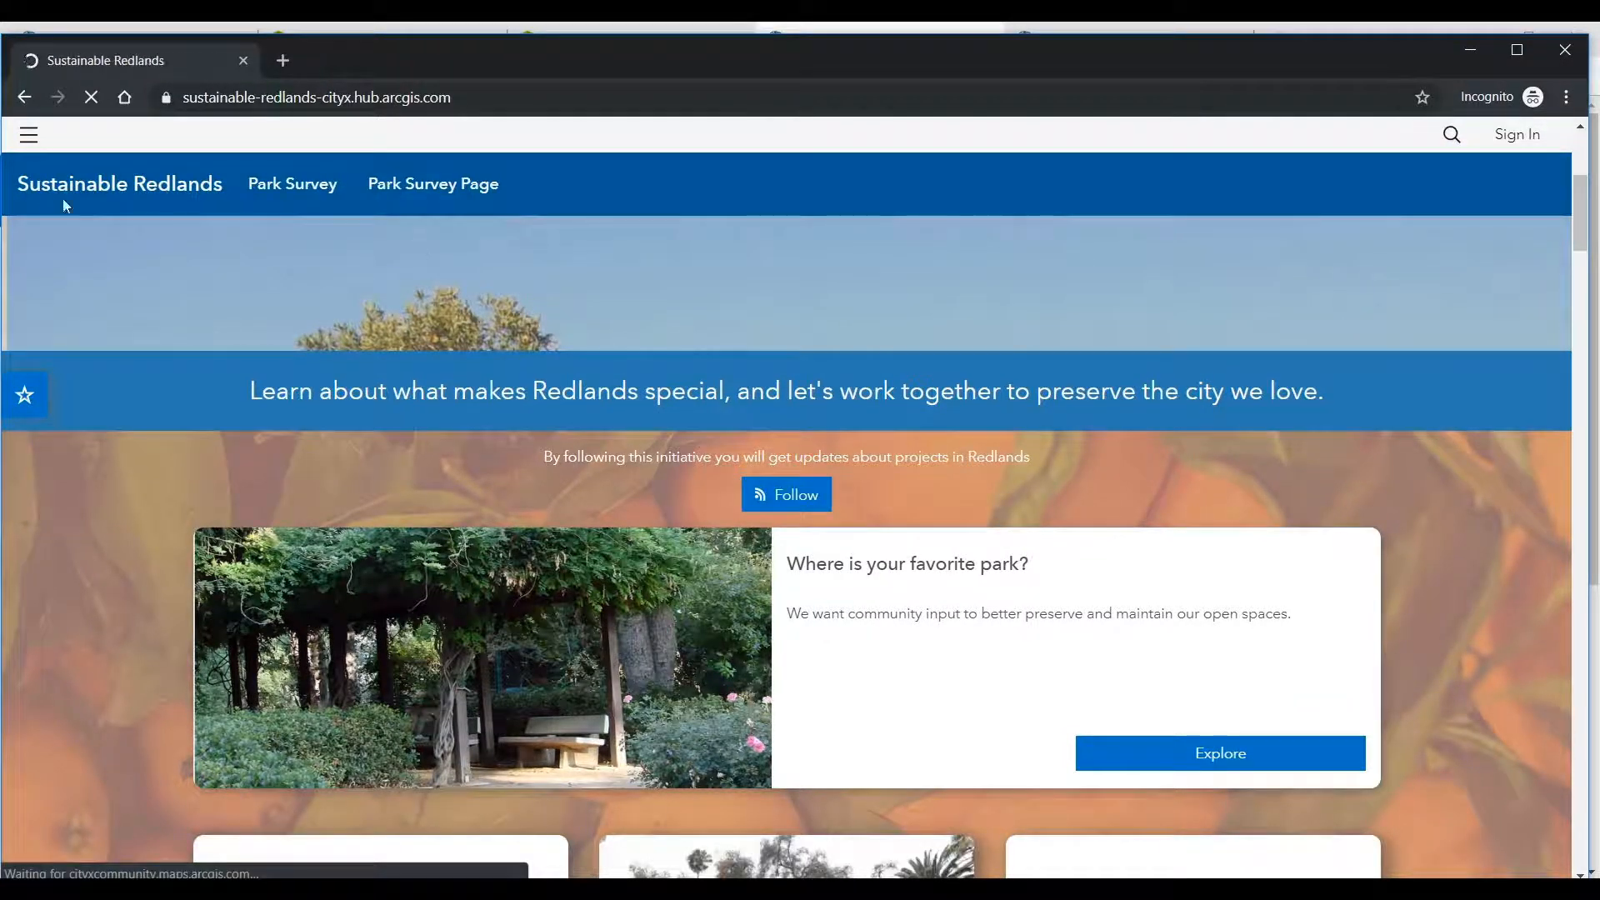